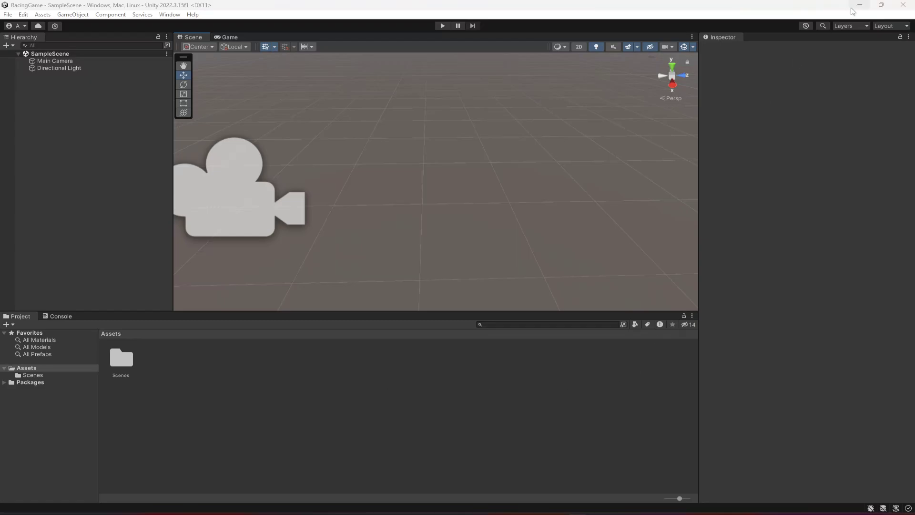
# - Open CarsPack.unitypackage from the desktop and import all five car FBX models into Assets/Game
pyautogui.moveTo(395, 236); pyautogui.dragTo(293, 206, button='right')
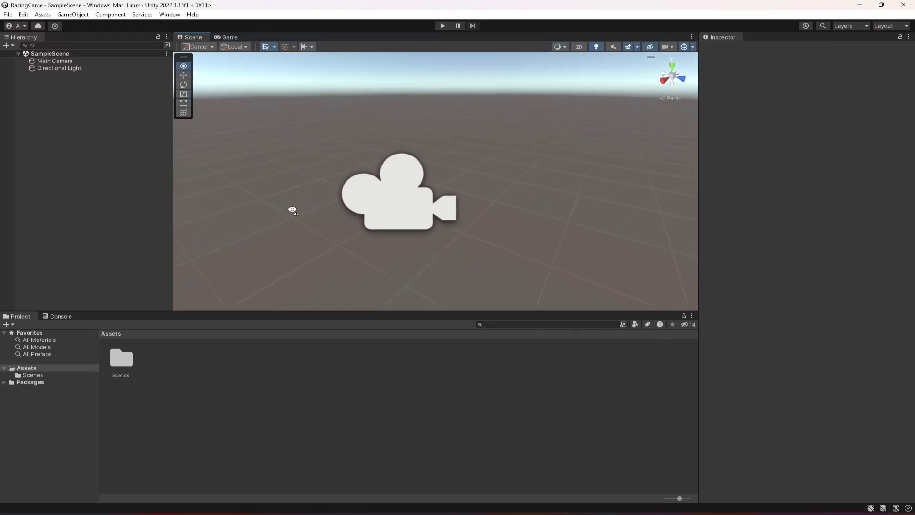
pyautogui.click(860, 5)
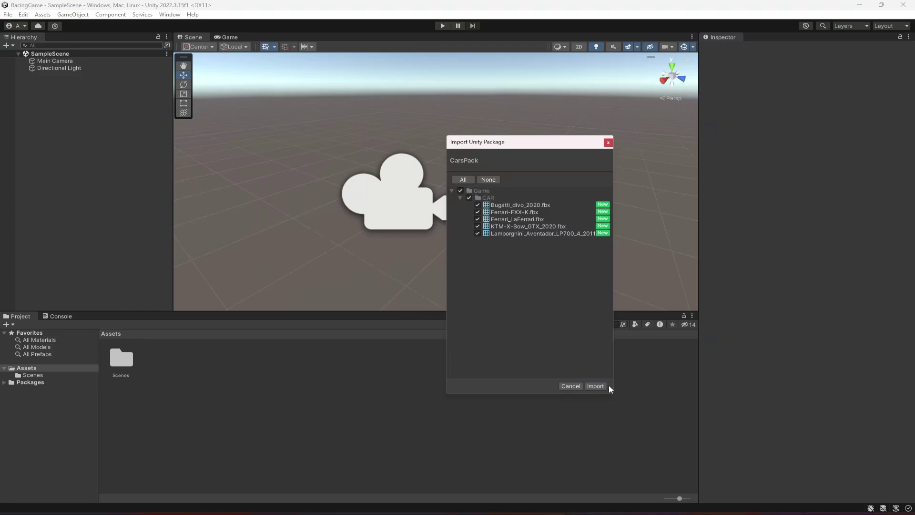
pyautogui.click(596, 386)
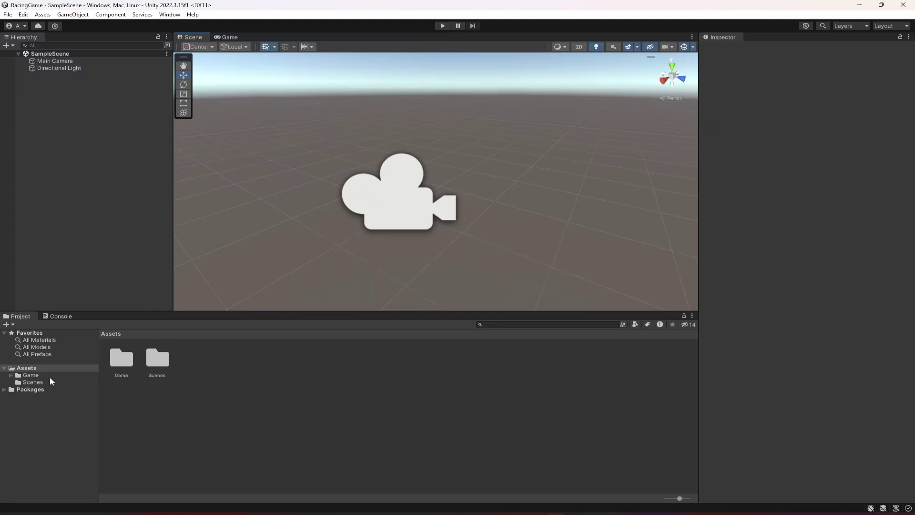
# - Open Assets > Game > CAR and view Bugatti_divo_2020's enlarged preview from the side
pyautogui.click(50, 377)
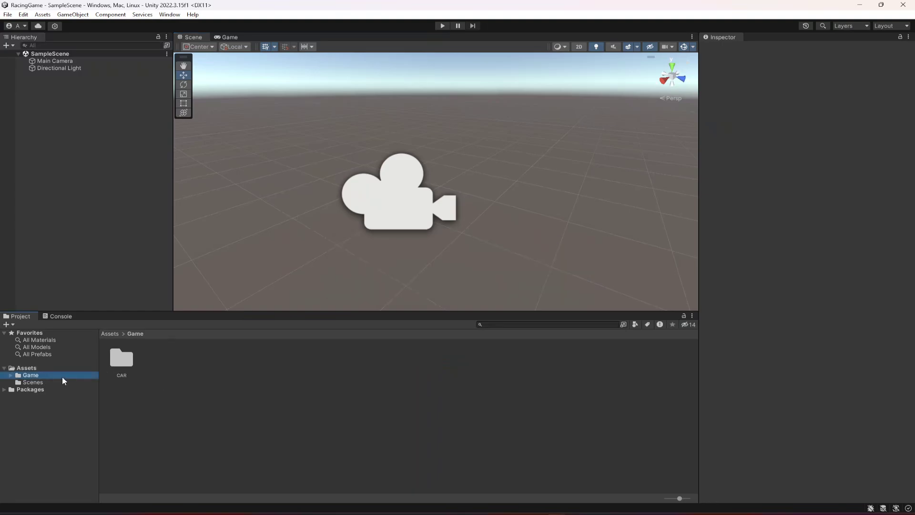
pyautogui.doubleClick(127, 358)
pyautogui.click(123, 366)
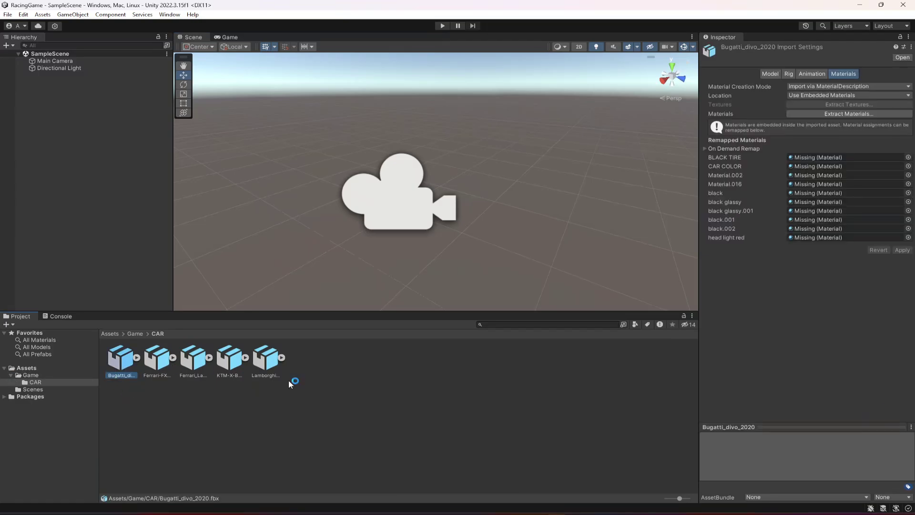
pyautogui.click(828, 422)
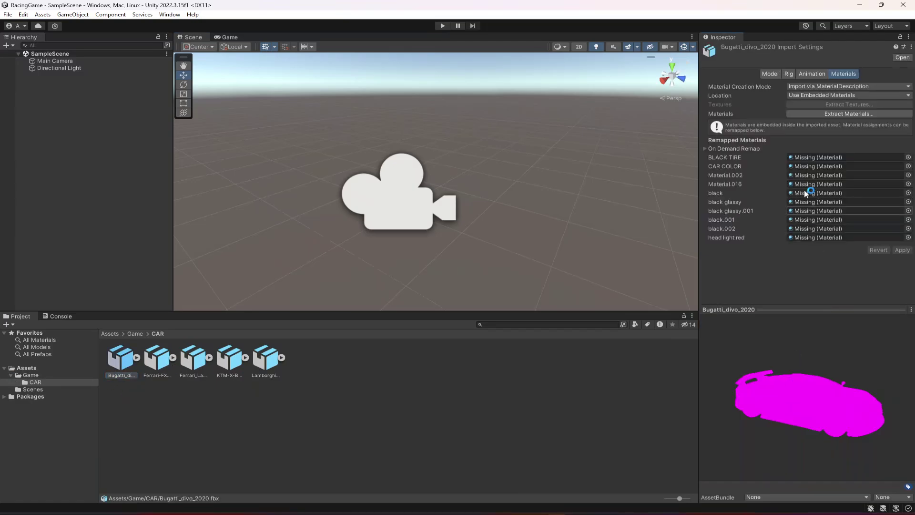
pyautogui.moveTo(857, 360); pyautogui.dragTo(713, 421)
# - Inspect the Ferrari-FXX-K, Ferrari_LaFerrari, KTM-X-Bow and Lamborghini models, then reselect Bugatti
pyautogui.click(160, 360)
pyautogui.click(198, 362)
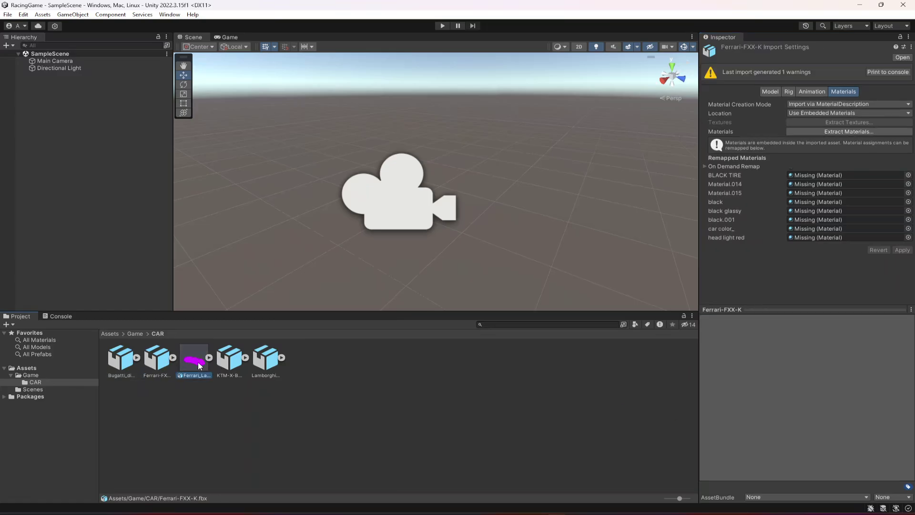
pyautogui.click(237, 367)
pyautogui.click(265, 364)
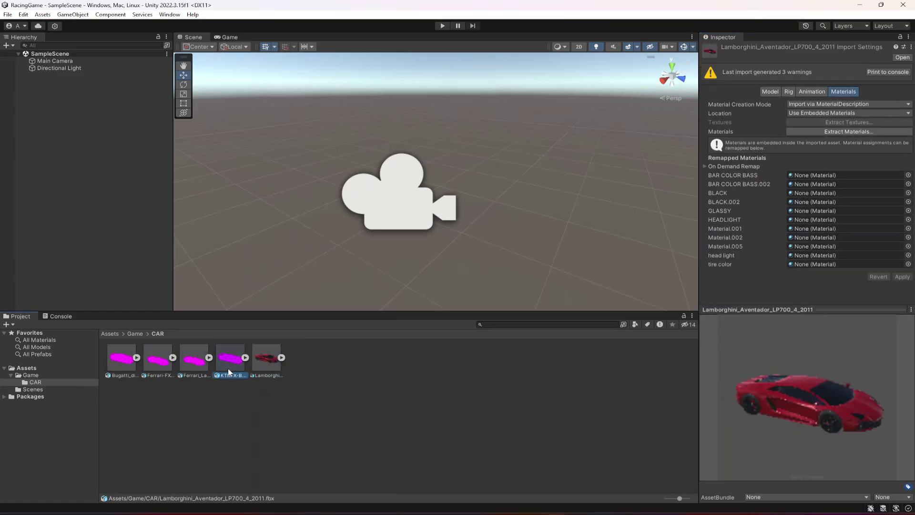
pyautogui.click(228, 368)
pyautogui.click(278, 366)
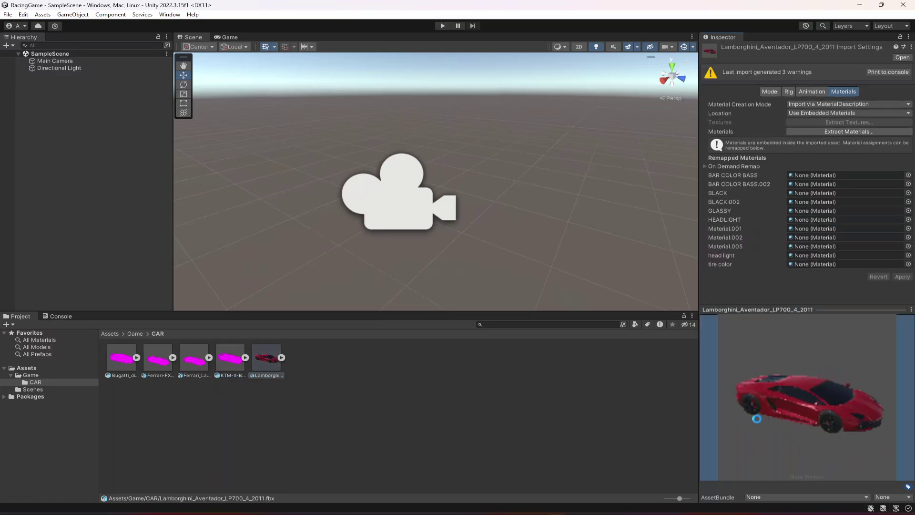
pyautogui.moveTo(757, 418); pyautogui.dragTo(844, 410)
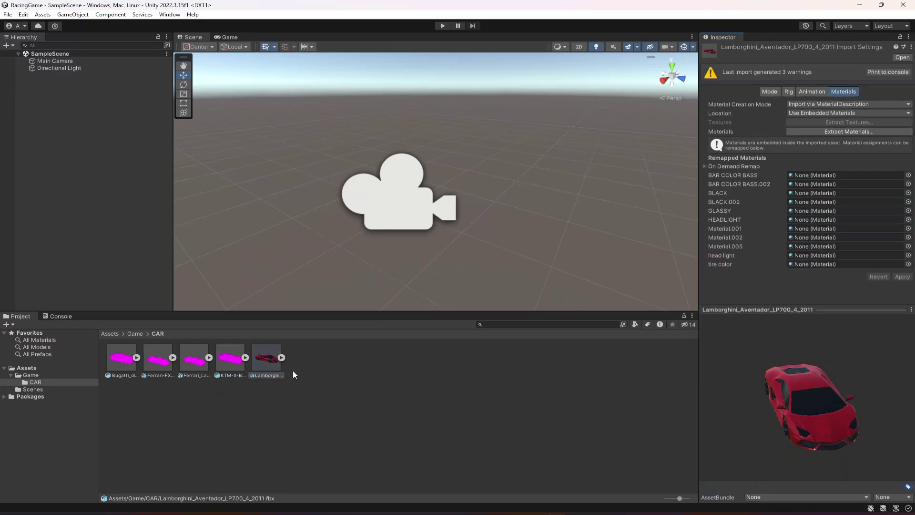
pyautogui.click(122, 362)
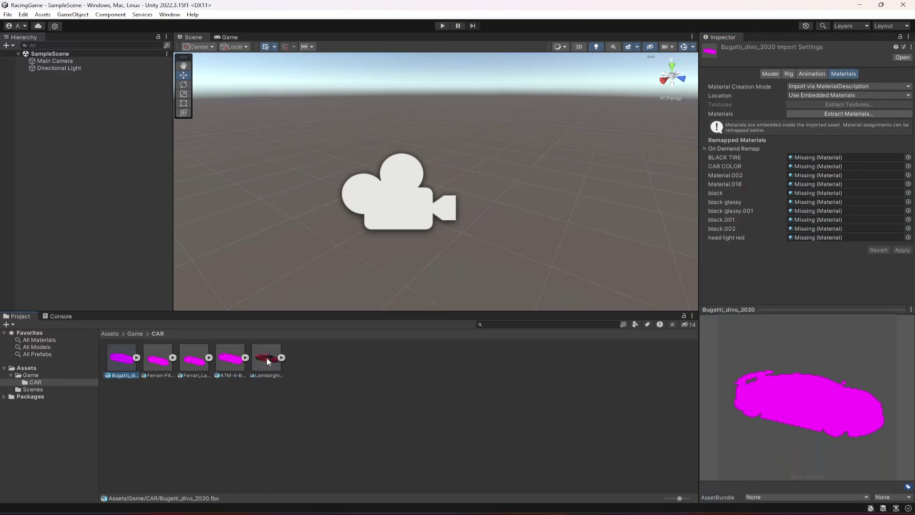
# - Extract Bugatti_divo_2020's materials into a newly created CAR/Materials folder
pyautogui.click(840, 114)
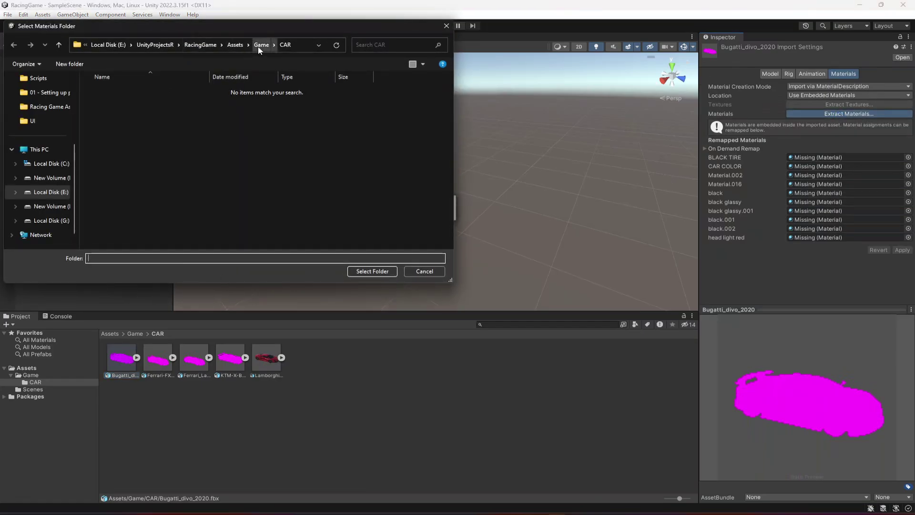
pyautogui.click(259, 44)
pyautogui.doubleClick(109, 93)
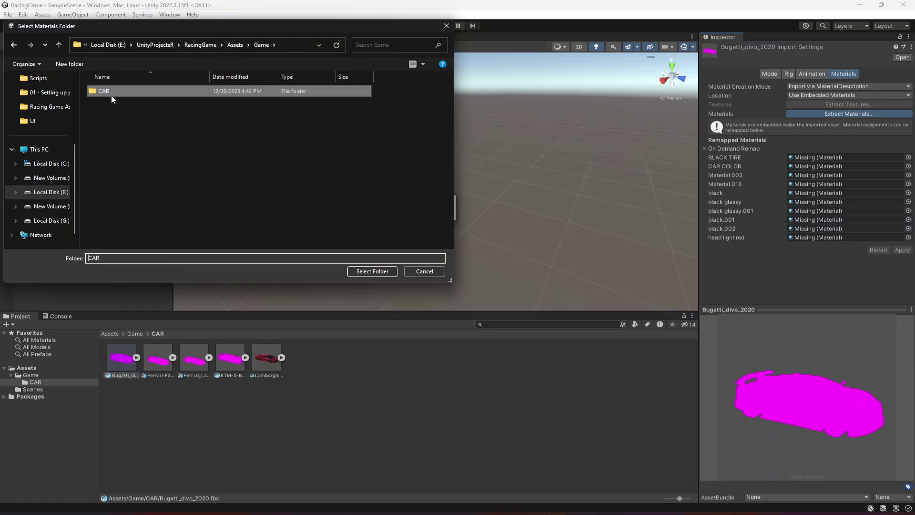
pyautogui.rightClick(176, 179)
pyautogui.moveTo(255, 265)
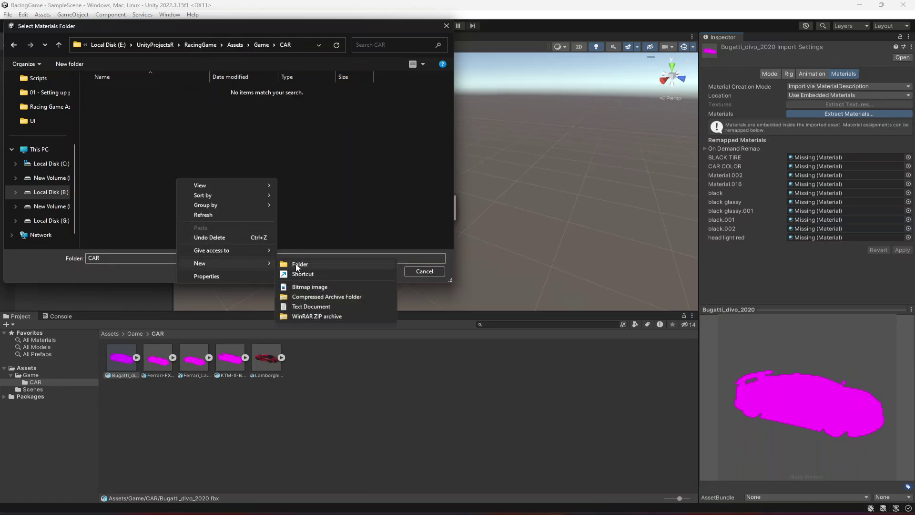
pyautogui.click(296, 265)
pyautogui.write('Materia')
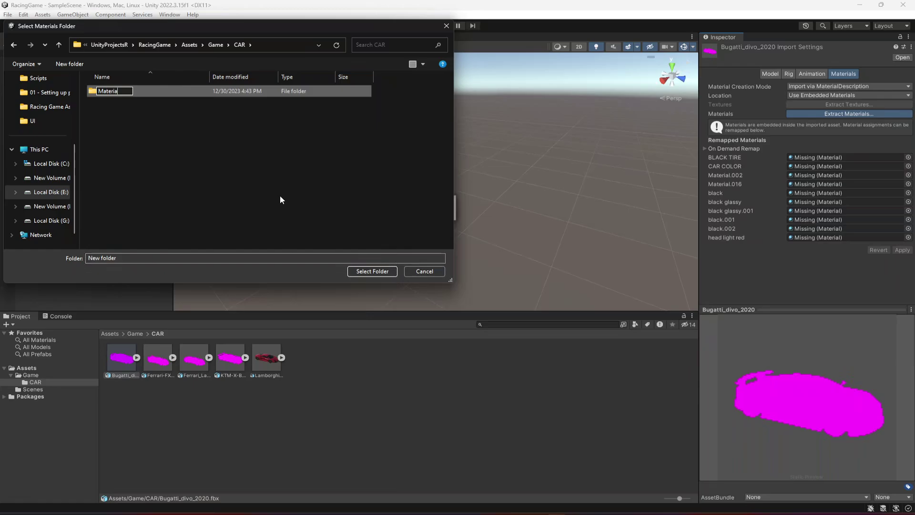
pyautogui.write('ls')
pyautogui.press('Return')
pyautogui.click(368, 270)
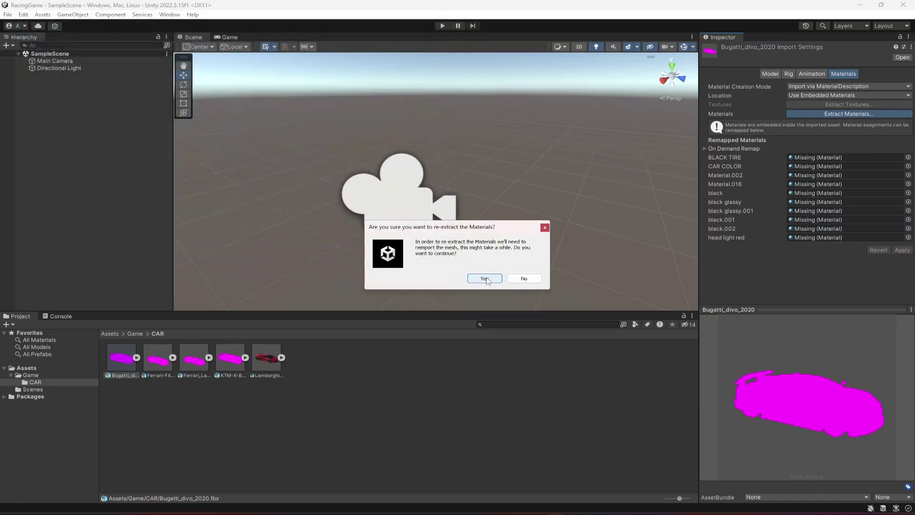
pyautogui.click(484, 278)
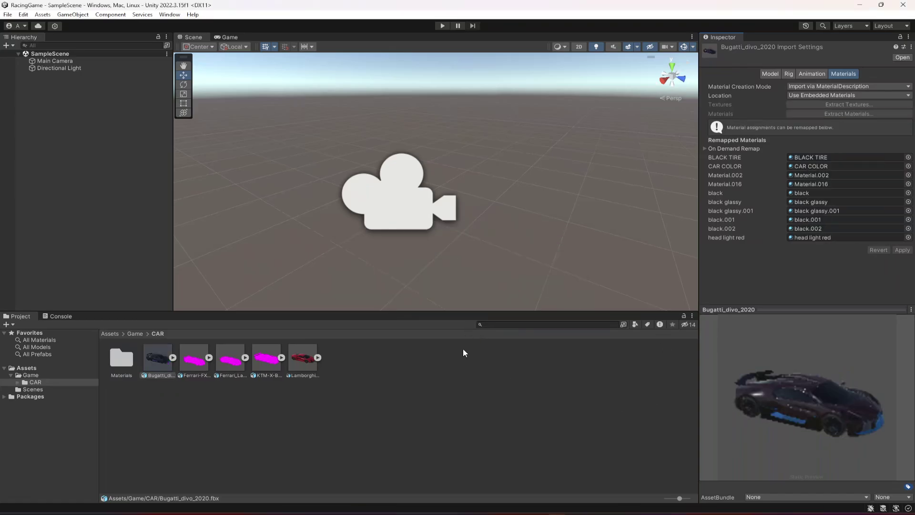
# - Check the extracted materials and the textured Bugatti preview, then place the Bugatti in the scene
pyautogui.doubleClick(122, 358)
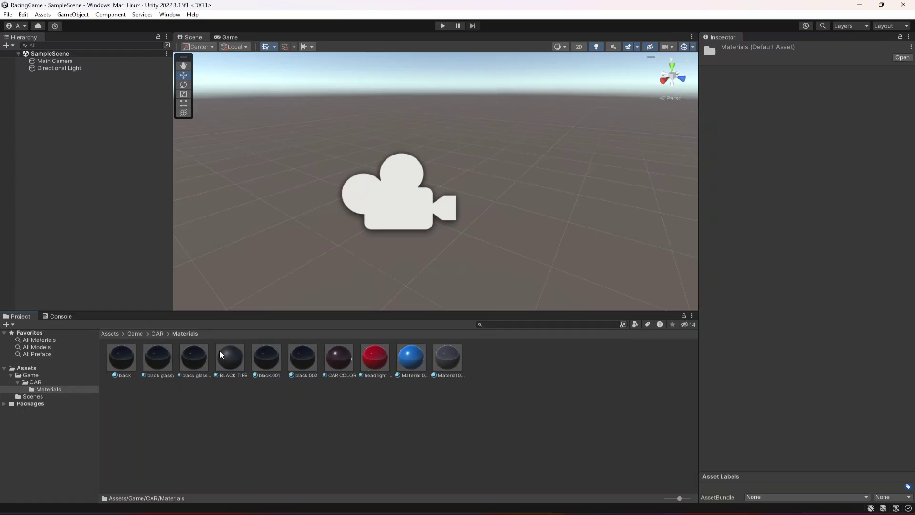
pyautogui.click(156, 334)
pyautogui.click(158, 360)
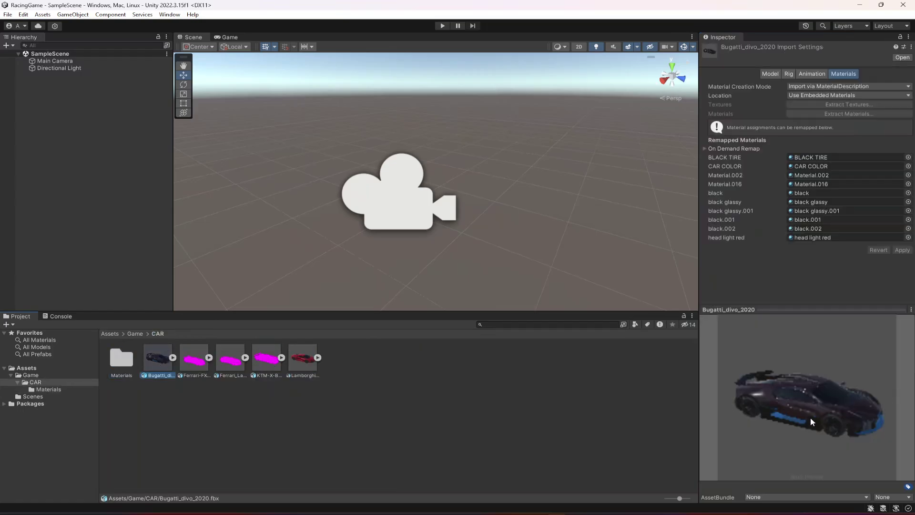
pyautogui.moveTo(859, 428); pyautogui.dragTo(703, 377)
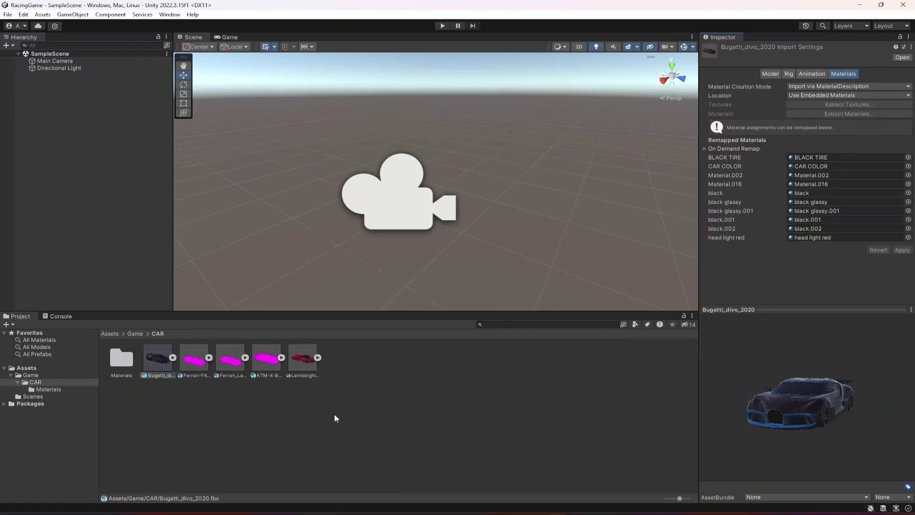
pyautogui.moveTo(145, 362); pyautogui.dragTo(462, 210)
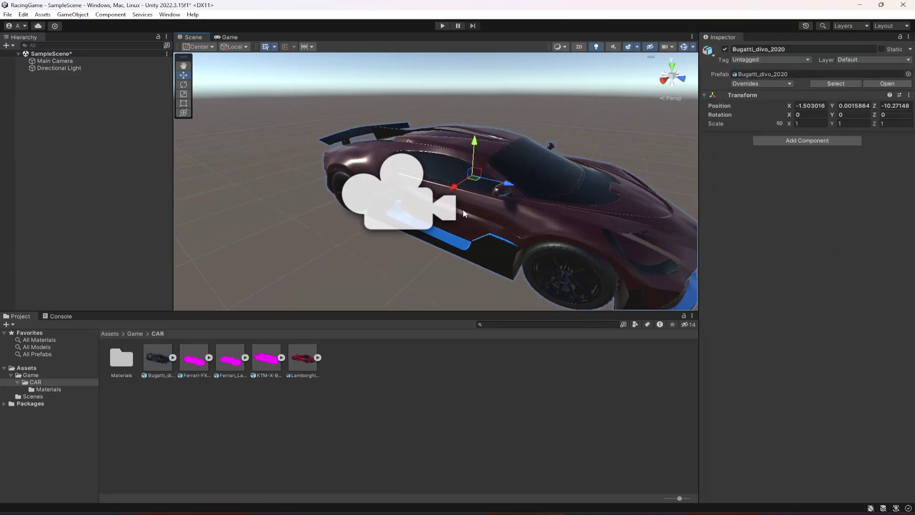
# - Delete the Bugatti from the scene and extract Ferrari-FXX-K's materials into CAR/Materials
pyautogui.click(56, 76)
pyautogui.press('Delete')
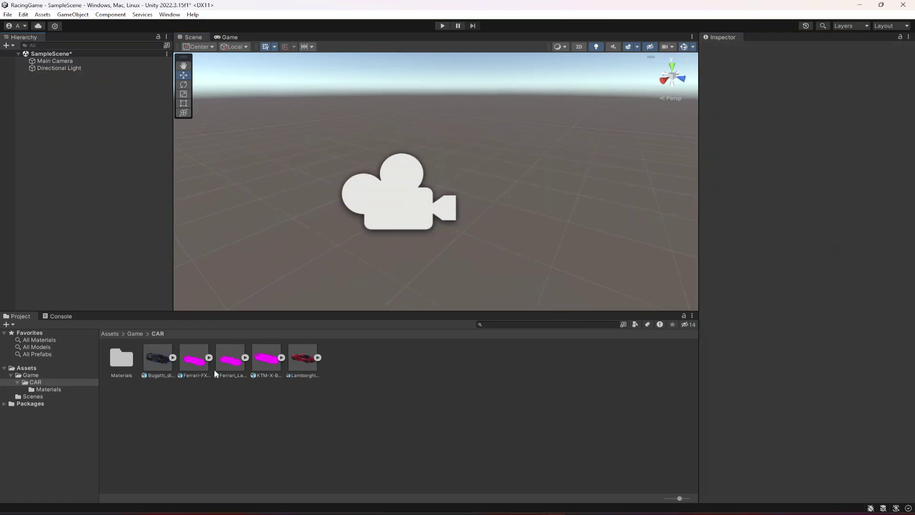
pyautogui.click(187, 355)
pyautogui.click(855, 131)
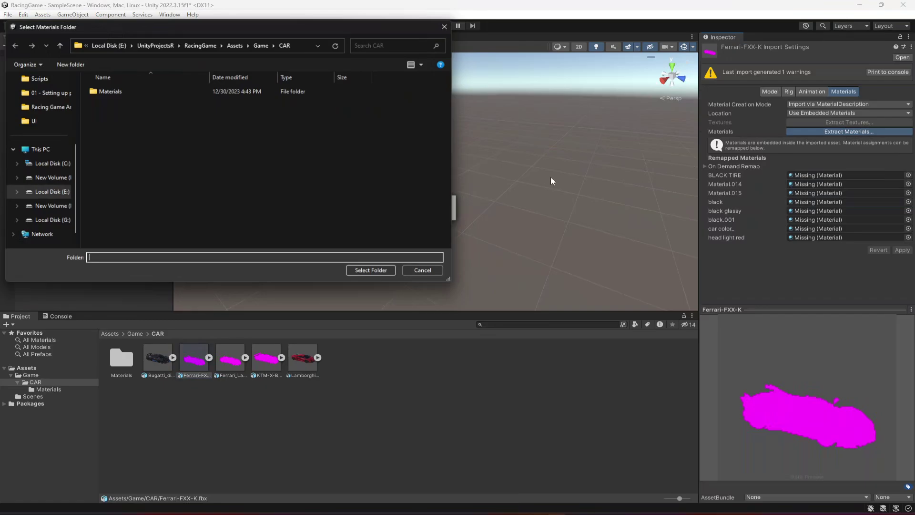
pyautogui.click(128, 90)
pyautogui.click(372, 271)
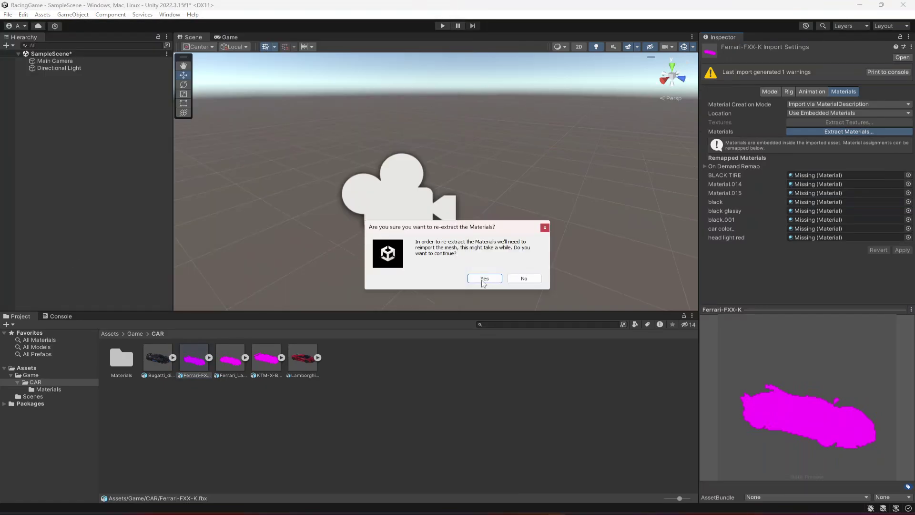
pyautogui.click(484, 279)
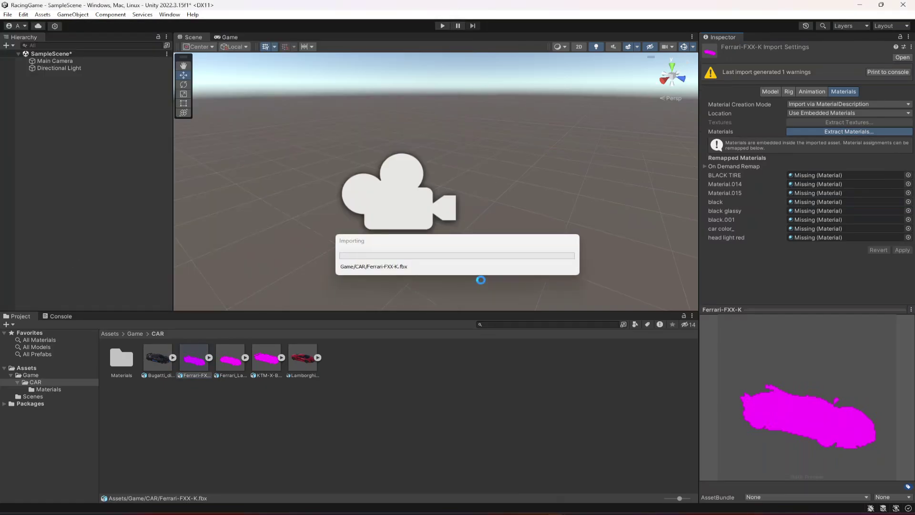
pyautogui.moveTo(865, 431); pyautogui.dragTo(711, 370)
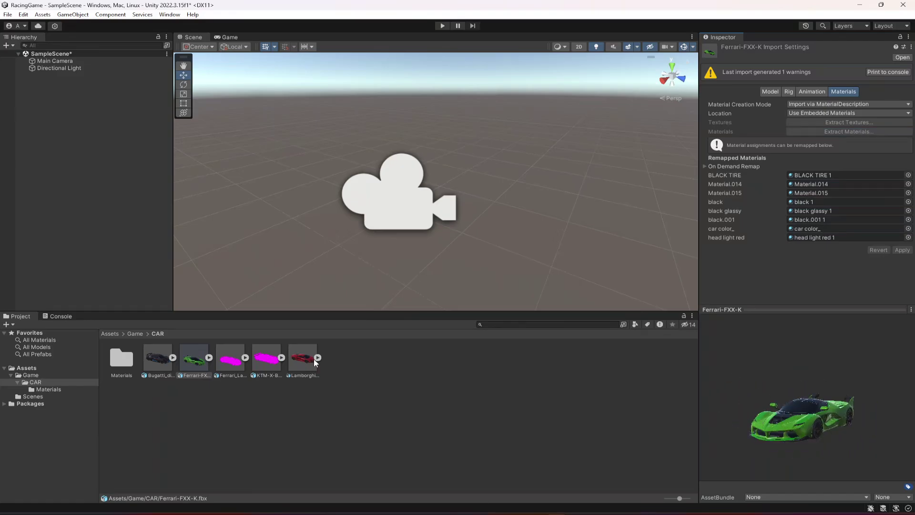
pyautogui.moveTo(181, 364); pyautogui.dragTo(357, 465)
# - Extract Ferrari_LaFerrari's materials into the CAR/Materials folder
pyautogui.click(227, 364)
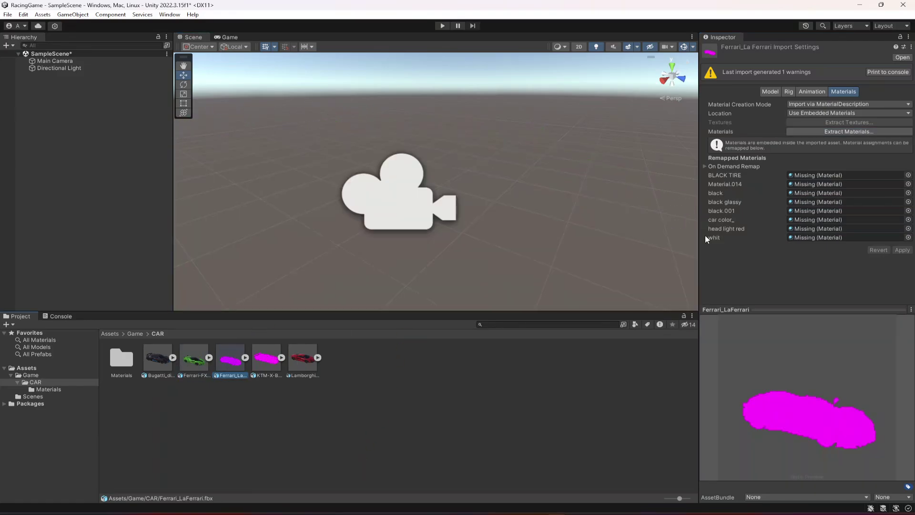
pyautogui.click(843, 132)
pyautogui.click(153, 93)
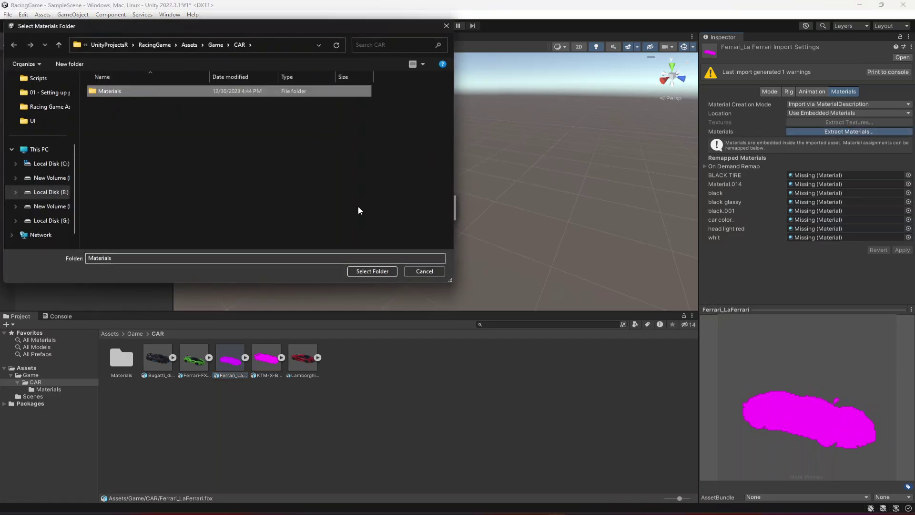
pyautogui.click(377, 266)
pyautogui.click(485, 279)
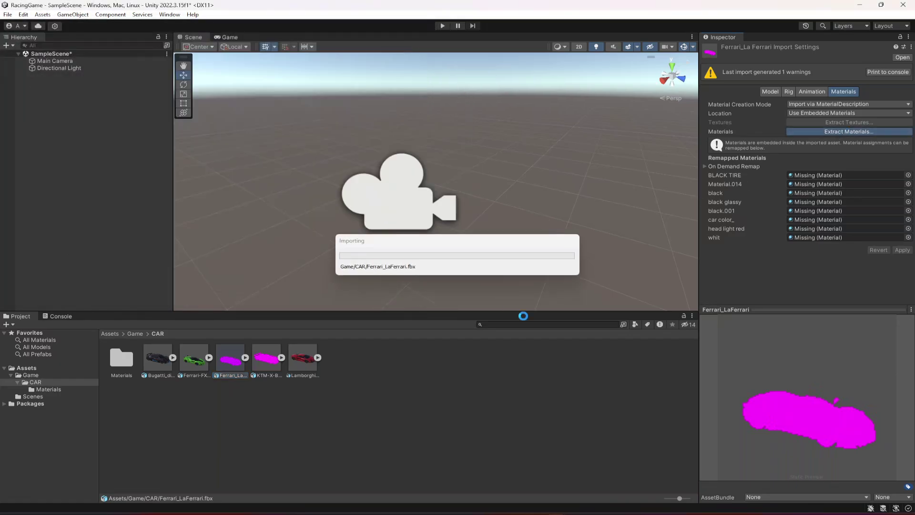
# - Extract KTM-X-Bow_GTX_2020's materials into the CAR/Materials folder
pyautogui.click(260, 362)
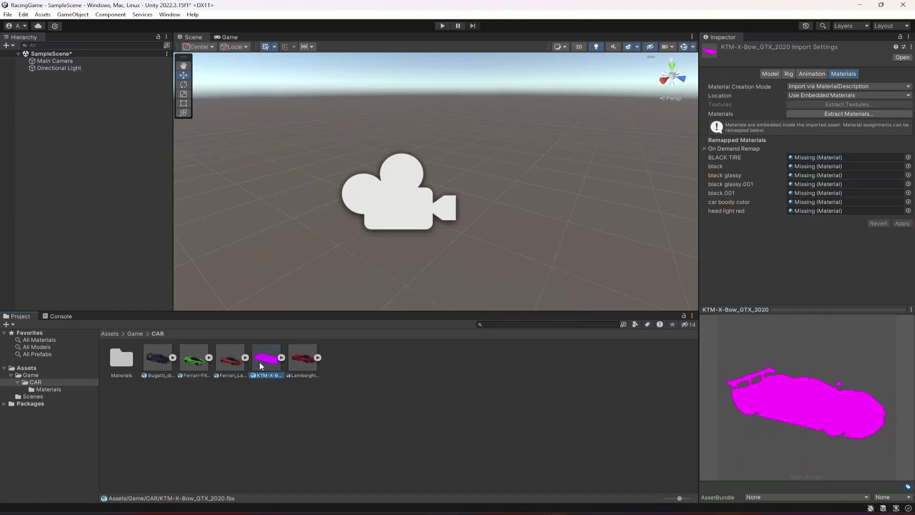
pyautogui.click(843, 114)
pyautogui.click(119, 91)
pyautogui.click(362, 275)
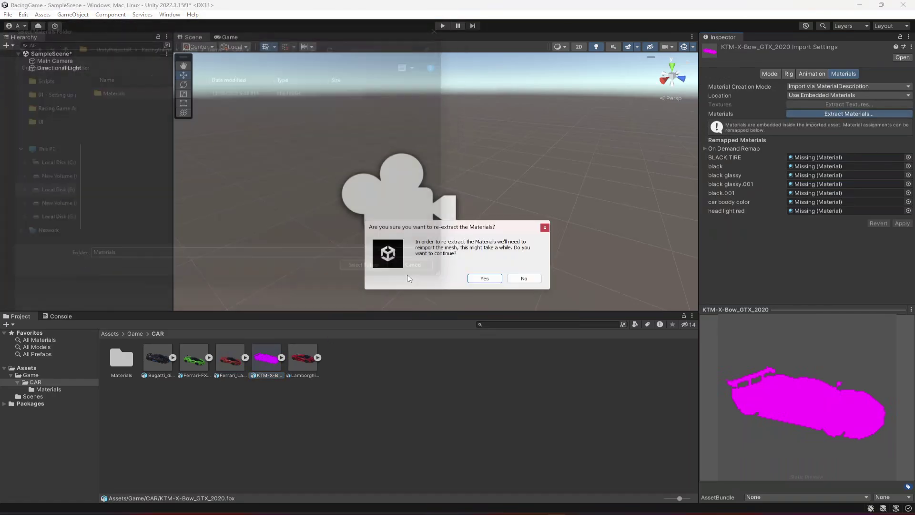
pyautogui.click(485, 277)
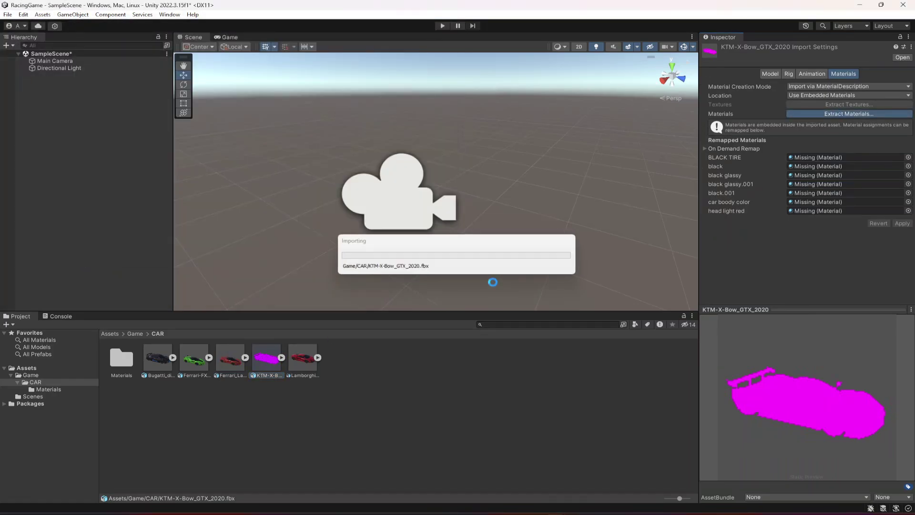
# - Extract the Lamborghini Aventador's materials into the CAR/Materials folder
pyautogui.click(307, 361)
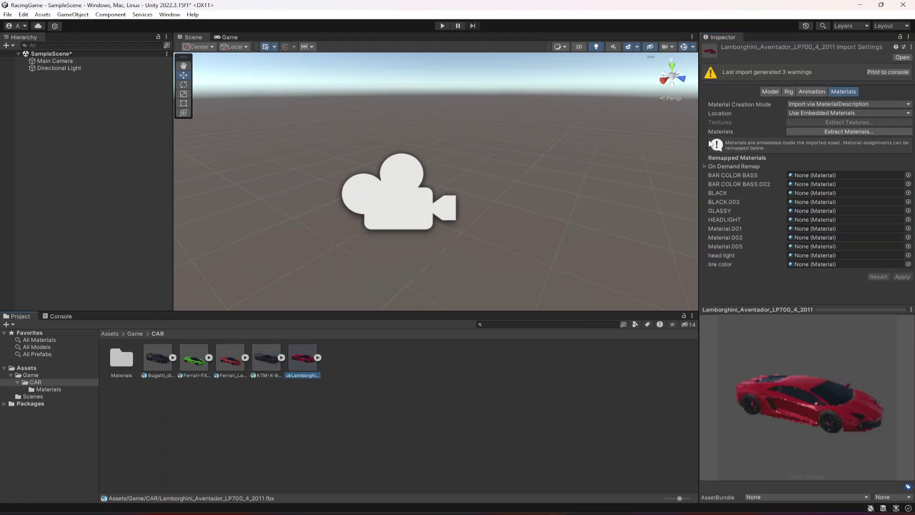
pyautogui.click(847, 132)
pyautogui.click(138, 91)
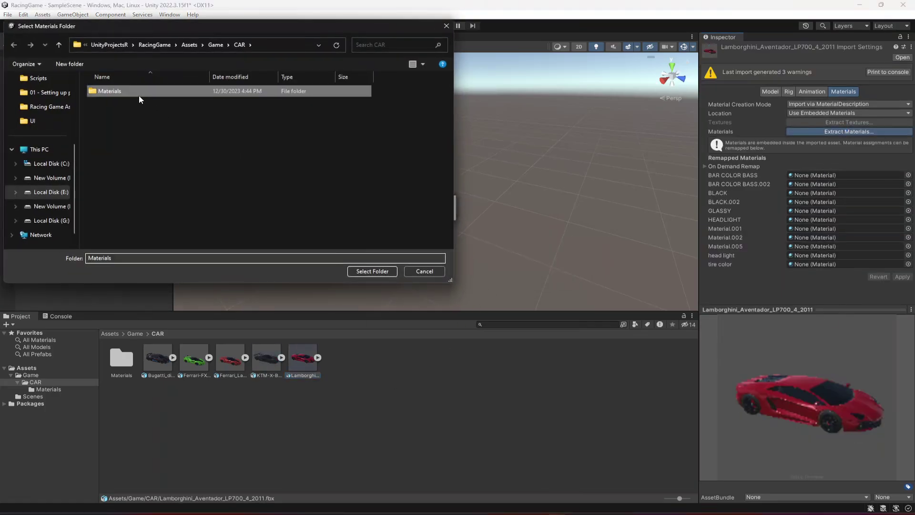
pyautogui.click(372, 271)
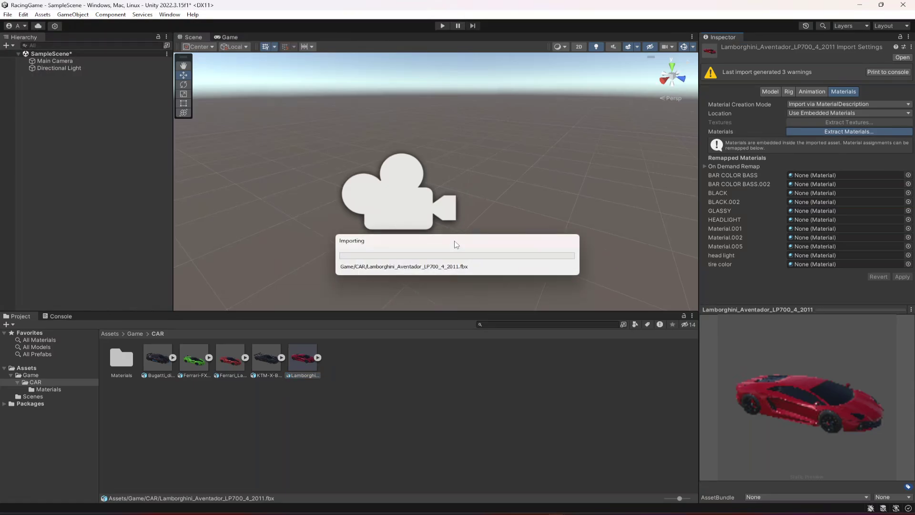
pyautogui.click(157, 363)
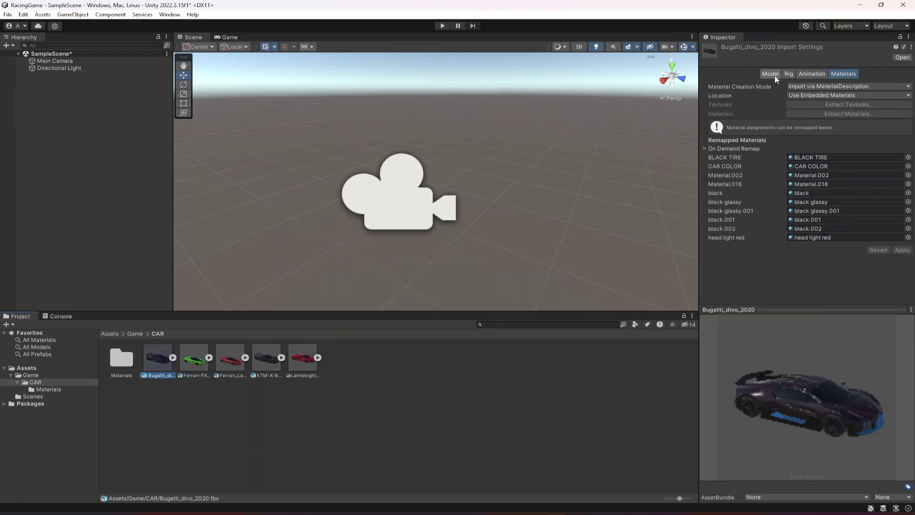
pyautogui.click(184, 361)
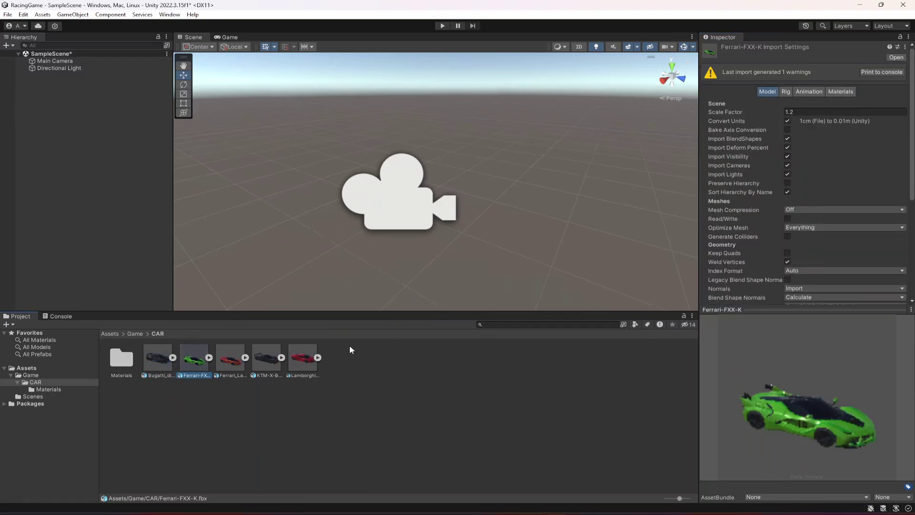
pyautogui.click(241, 361)
pyautogui.click(265, 368)
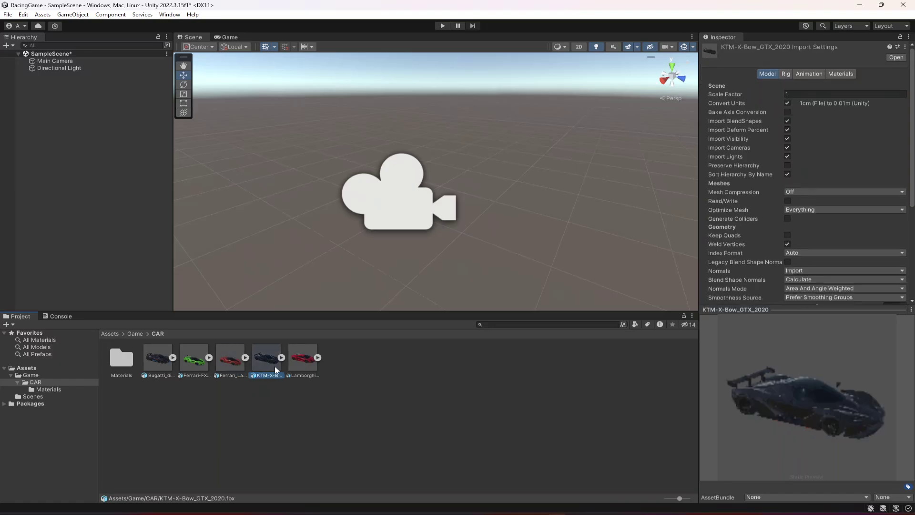
pyautogui.click(299, 359)
pyautogui.keyDown('shift'); pyautogui.click(158, 359); pyautogui.keyUp('shift')
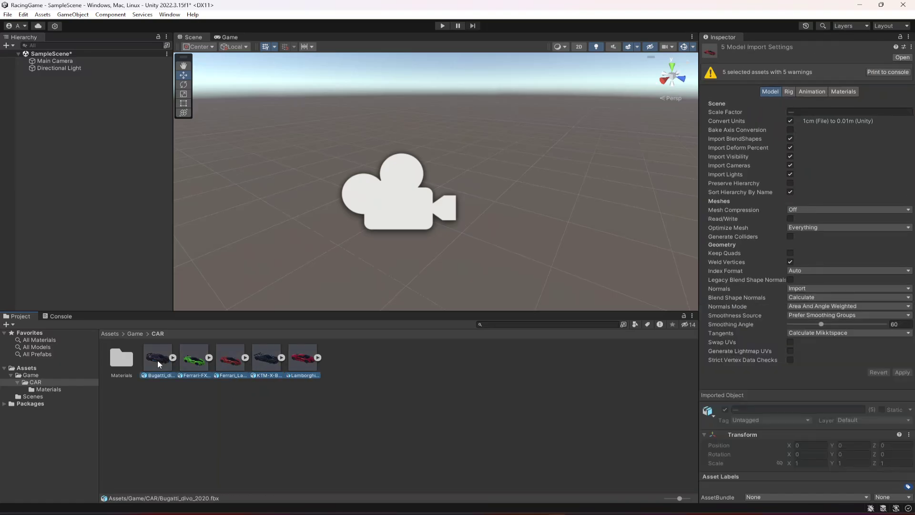
pyautogui.moveTo(163, 370); pyautogui.dragTo(362, 422)
# - Clear the car selection and scroll the 'sports car' Asset Store results to Super Mini Car Model
pyautogui.click(227, 408)
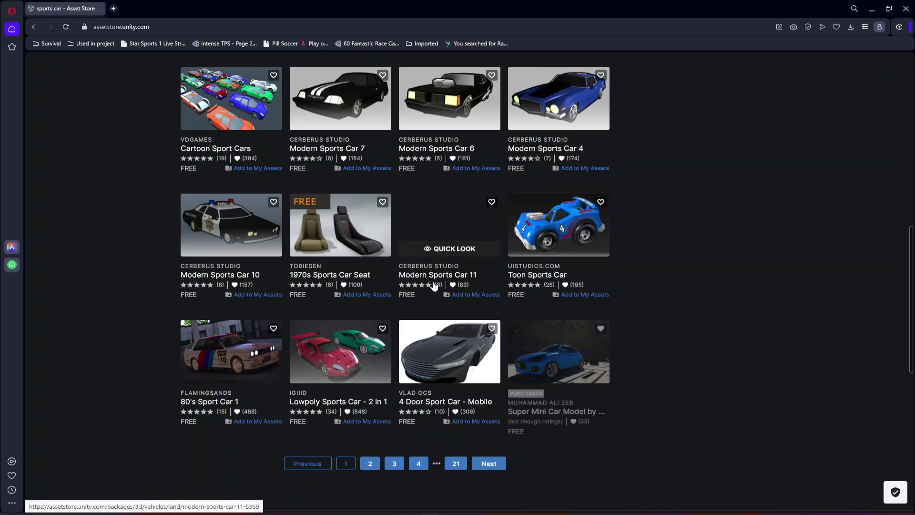
pyautogui.scroll(10, 434, 285)
pyautogui.scroll(-7, 433, 285)
pyautogui.scroll(7, 434, 285)
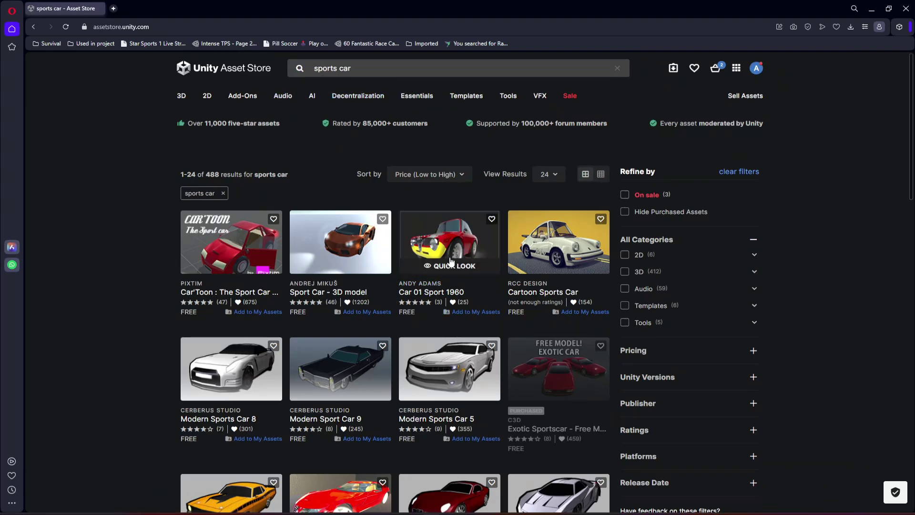
pyautogui.scroll(-5, 361, 386)
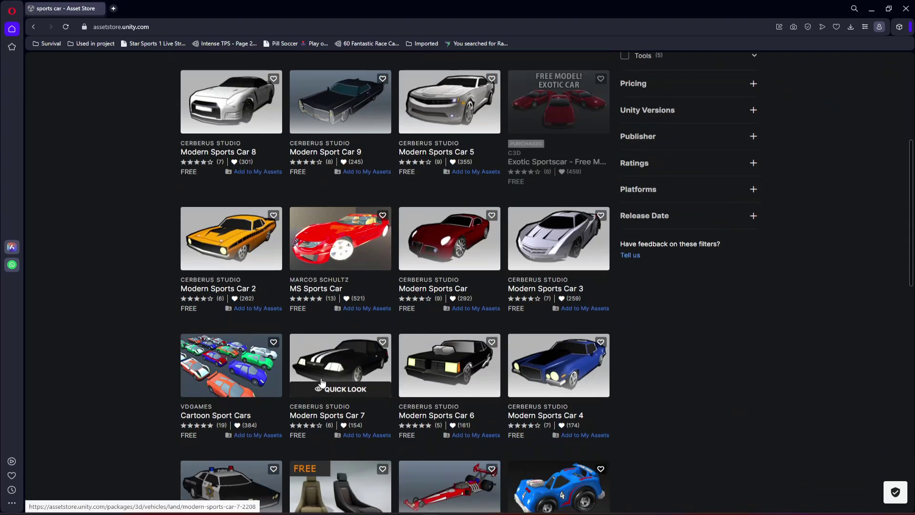
pyautogui.scroll(-7, 361, 363)
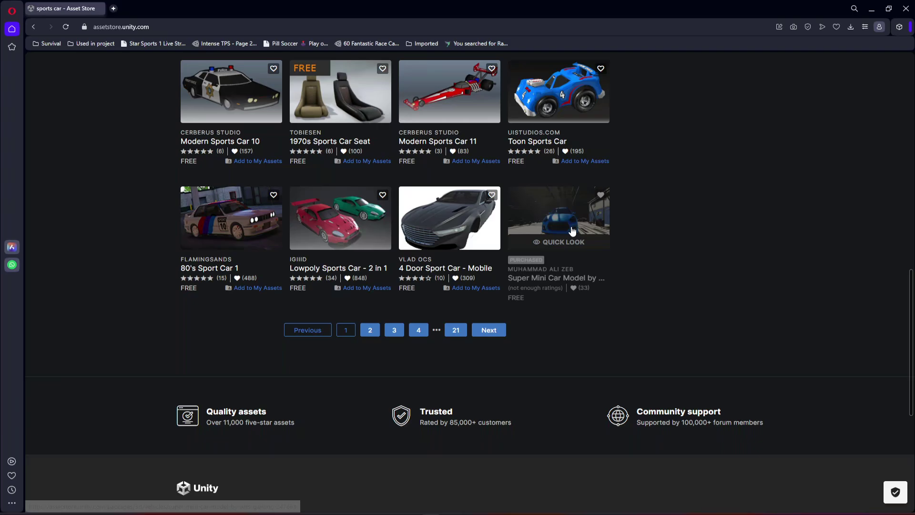
# - Open the Super Mini Car Model page and scroll through its overview and pipeline compatibility
pyautogui.click(555, 280)
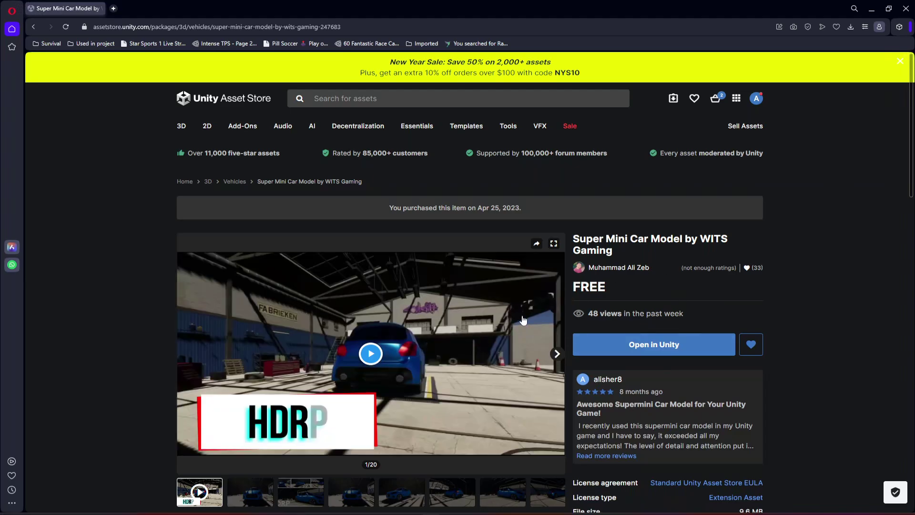
pyautogui.scroll(-4, 656, 300)
pyautogui.scroll(-7, 656, 300)
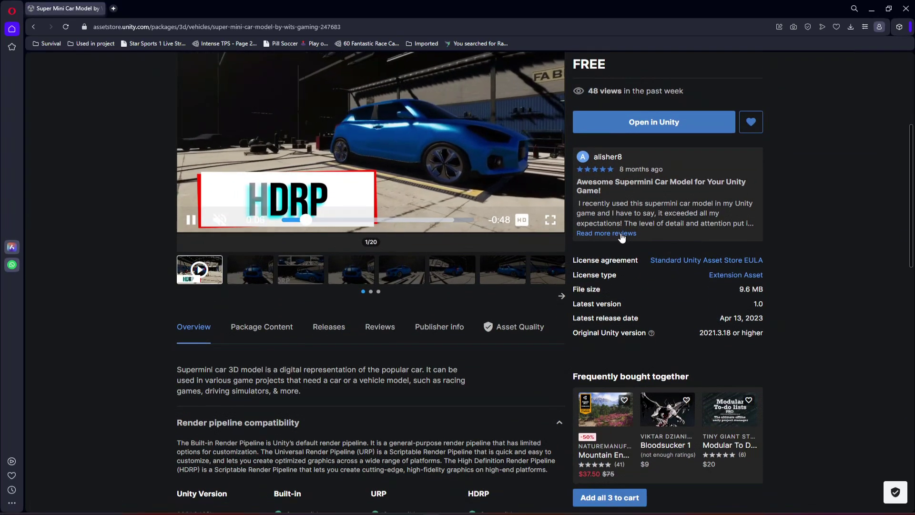
pyautogui.scroll(7, 614, 240)
pyautogui.scroll(4, 614, 239)
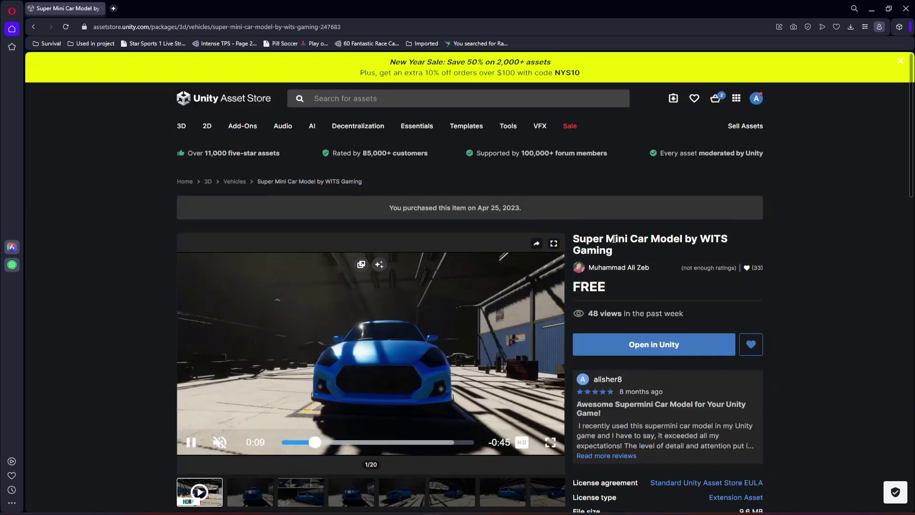
pyautogui.scroll(-12, 614, 238)
pyautogui.scroll(2, 286, 280)
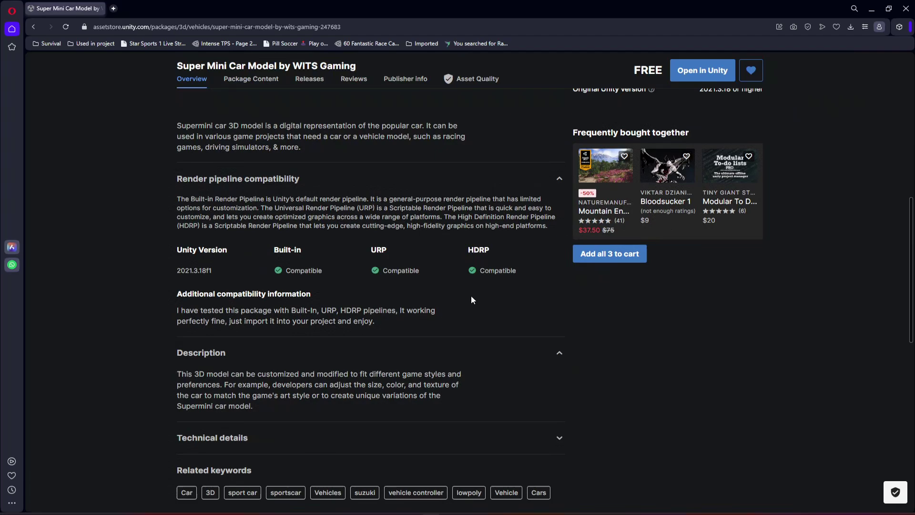
pyautogui.scroll(12, 360, 306)
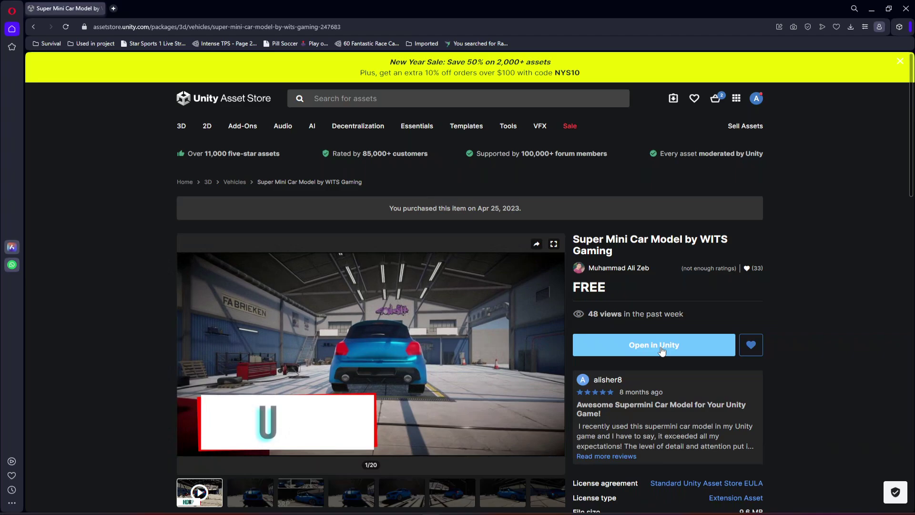
# - Open Super Mini Car Model in Unity, import all its files, and close the Package Manager
pyautogui.click(662, 348)
pyautogui.click(530, 99)
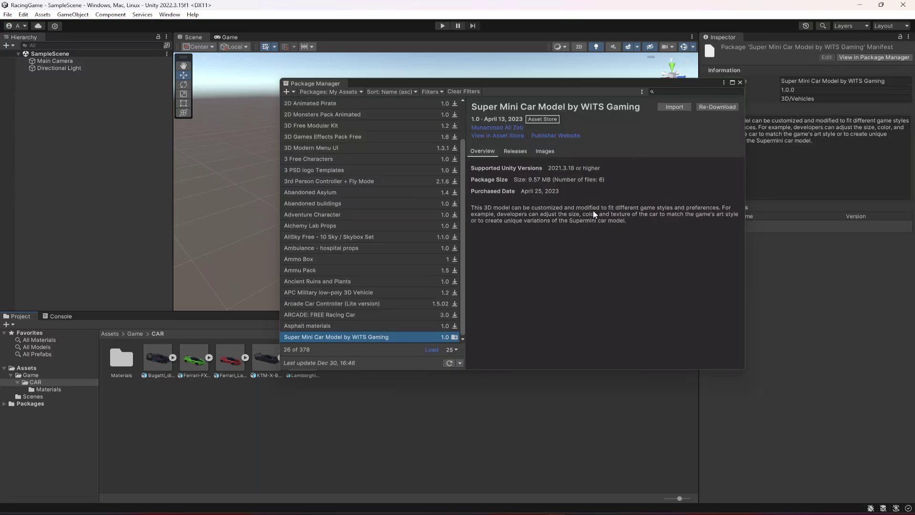
pyautogui.click(665, 108)
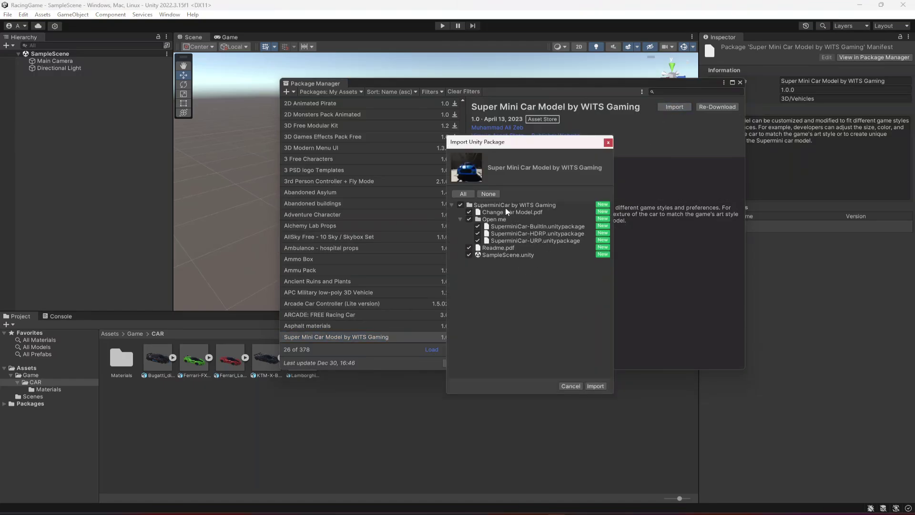
pyautogui.click(600, 385)
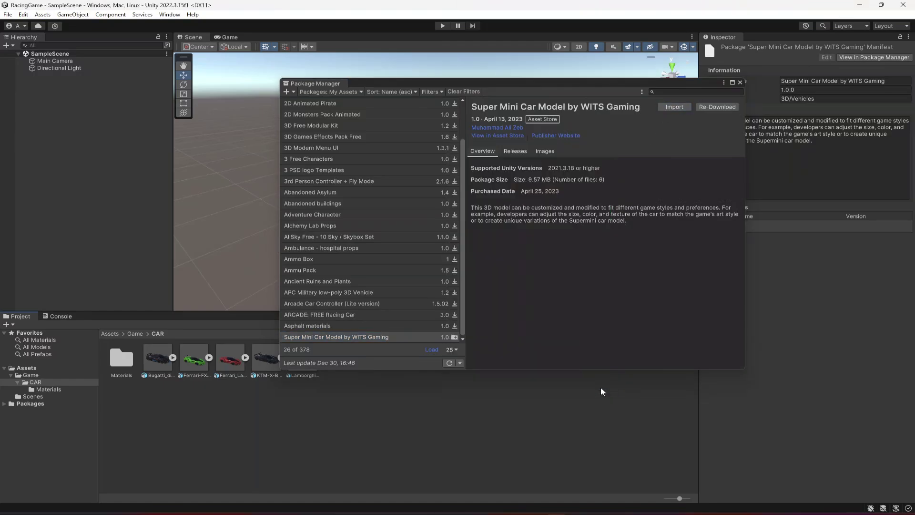
pyautogui.click(740, 82)
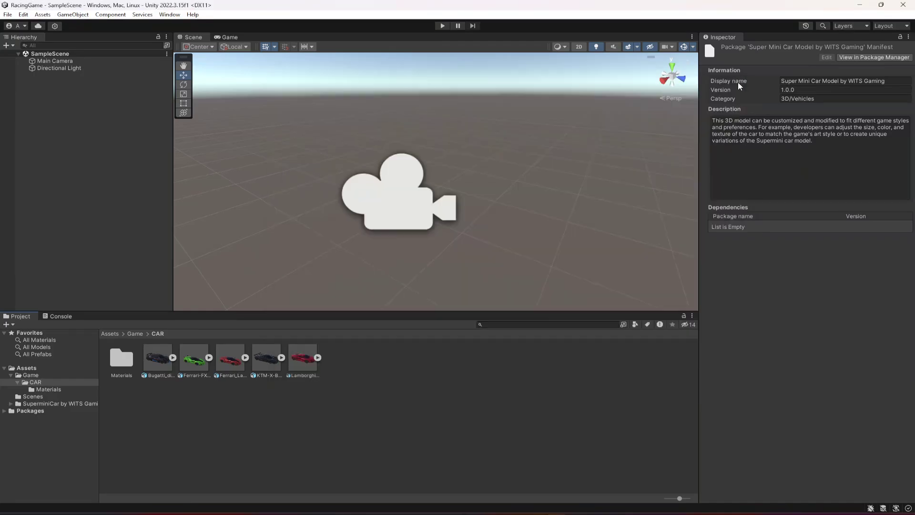
# - Compare the HDRP, URP and Built In car packages in SuperminiCar by WITS Gaming > Open me
pyautogui.click(58, 404)
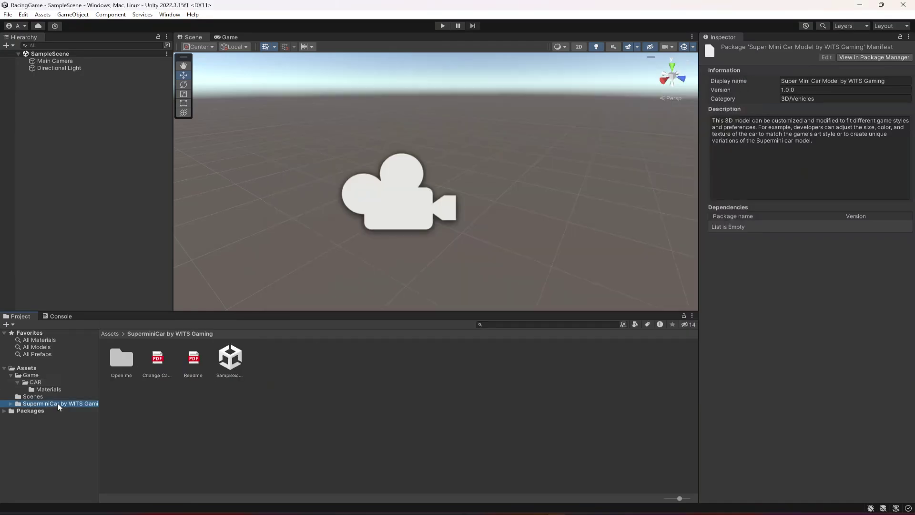
pyautogui.doubleClick(123, 364)
pyautogui.click(161, 364)
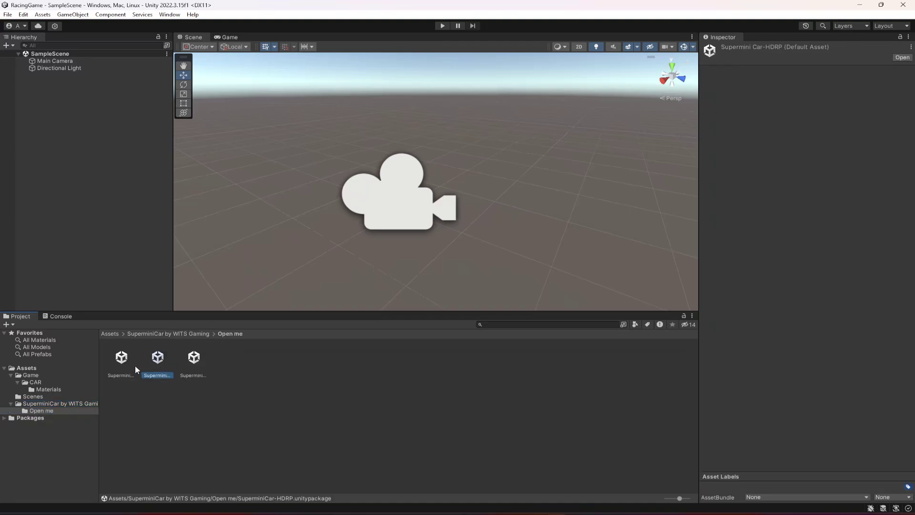
pyautogui.click(131, 359)
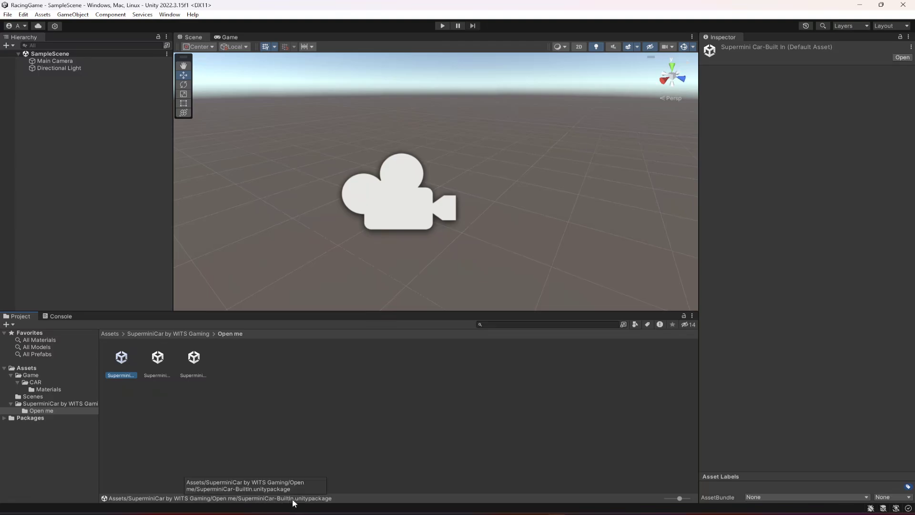
pyautogui.click(161, 361)
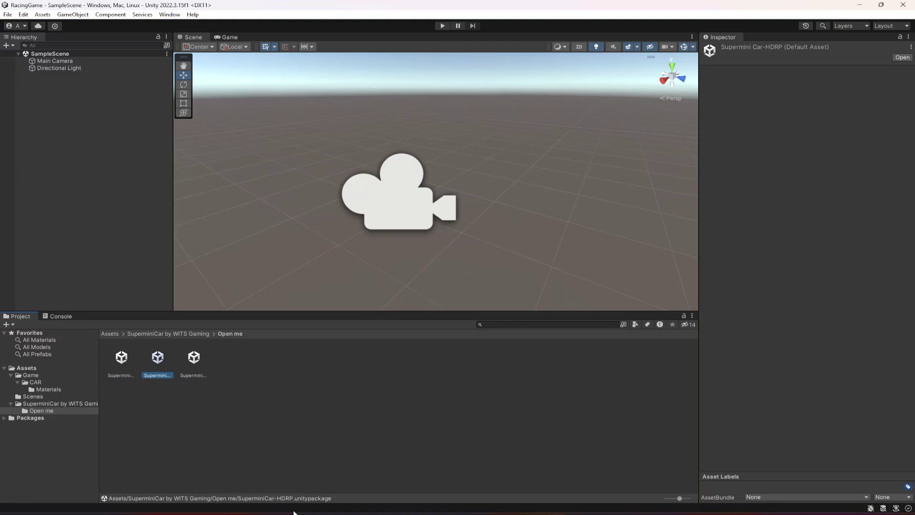
pyautogui.click(193, 365)
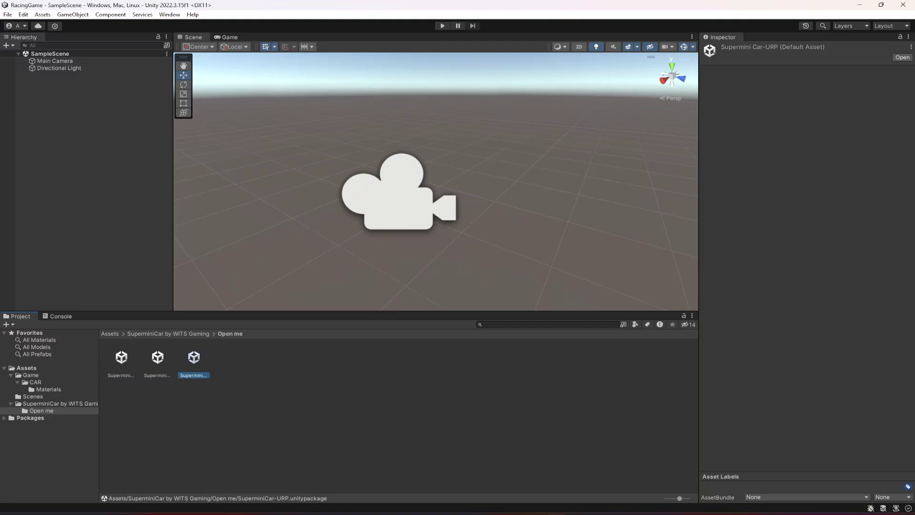
pyautogui.click(127, 368)
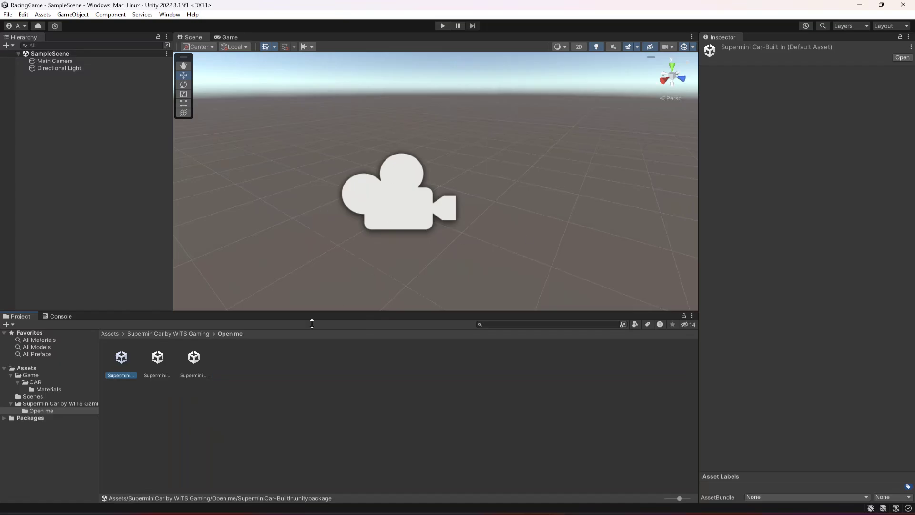
# - Import all files of SuperminiCar-BuiltIn.unitypackage
pyautogui.doubleClick(121, 367)
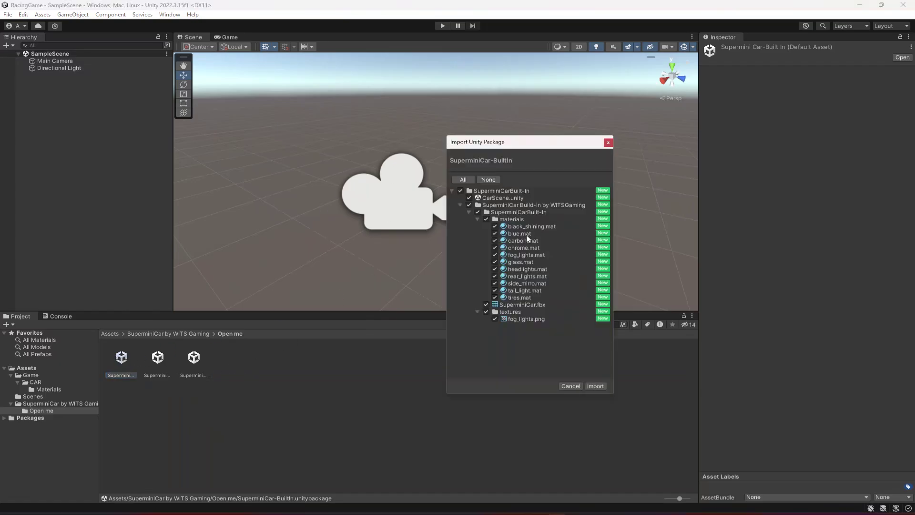
pyautogui.moveTo(493, 144); pyautogui.dragTo(480, 129)
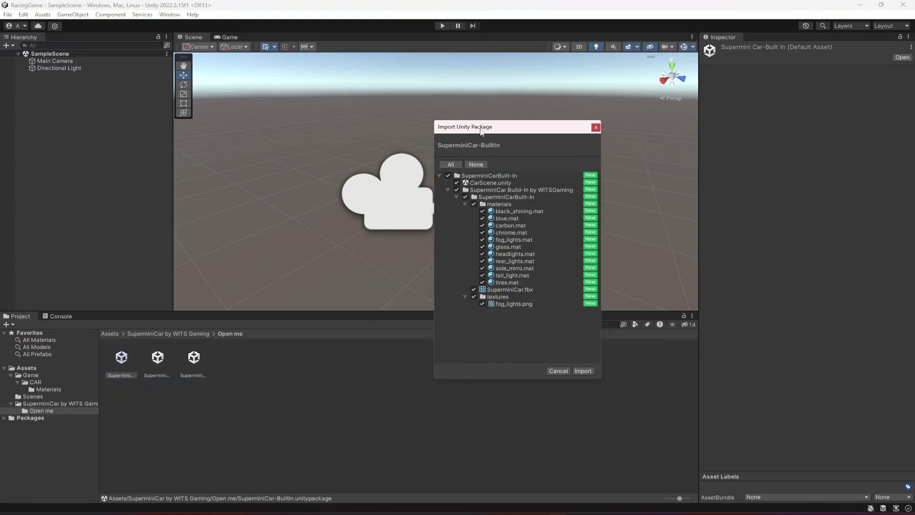
pyautogui.click(583, 371)
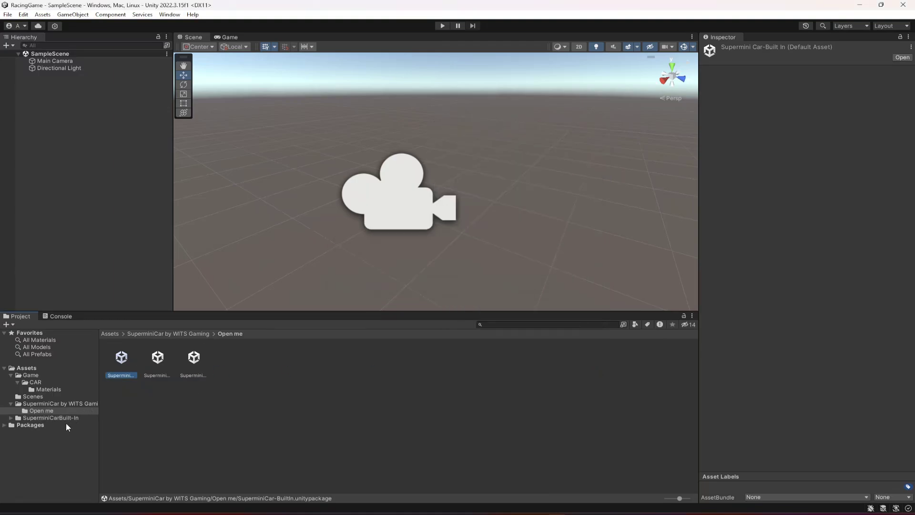
# - Open the package's CarScene and frame the blue SuperminiCar in the Scene view
pyautogui.click(61, 419)
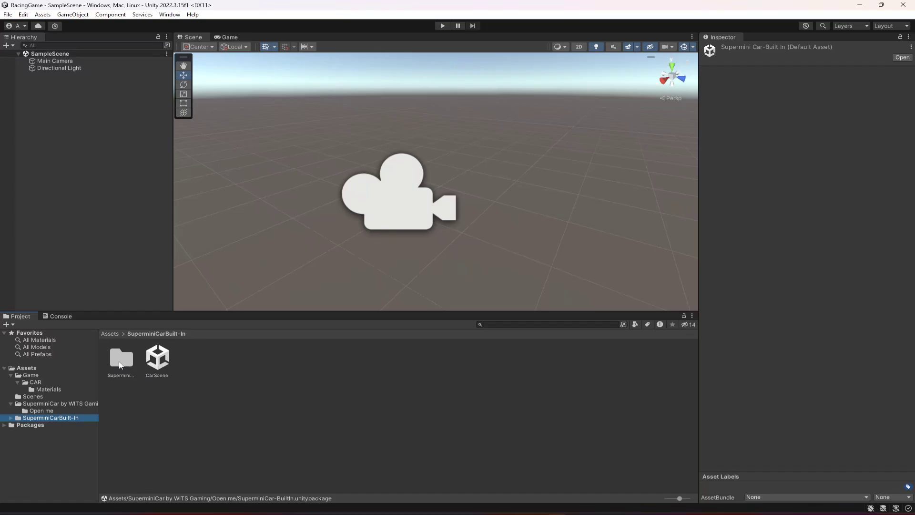
pyautogui.doubleClick(154, 363)
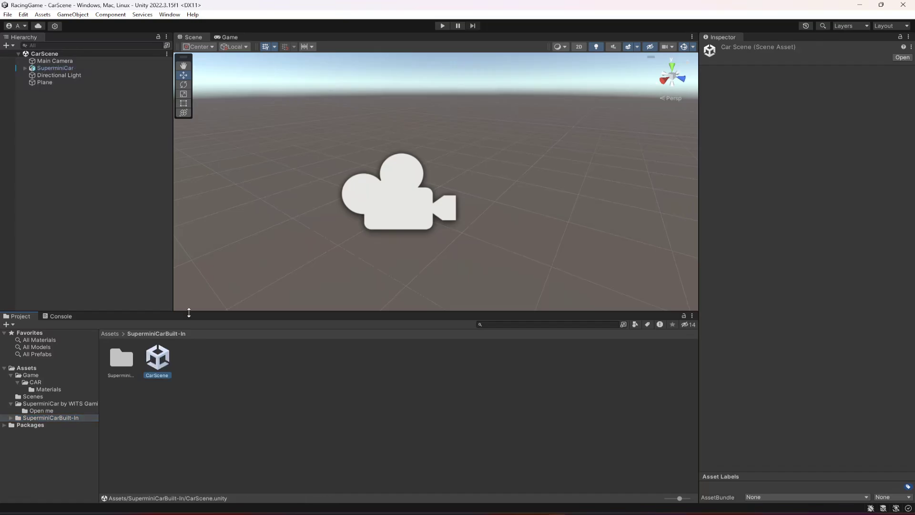
pyautogui.doubleClick(53, 70)
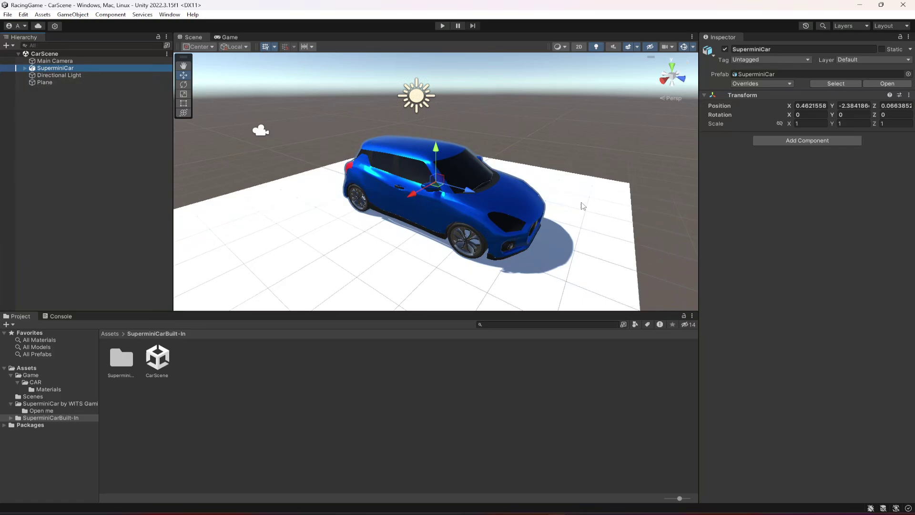
pyautogui.scroll(5, 583, 204)
pyautogui.scroll(2, 553, 208)
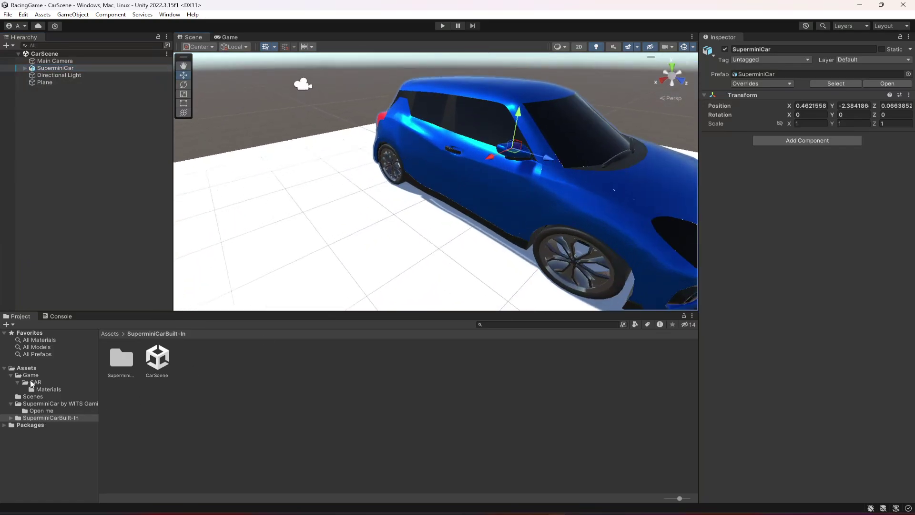
# - Reopen Scenes/SampleScene and return to the SuperminiCarBuilt-In folder
pyautogui.click(33, 396)
pyautogui.doubleClick(121, 360)
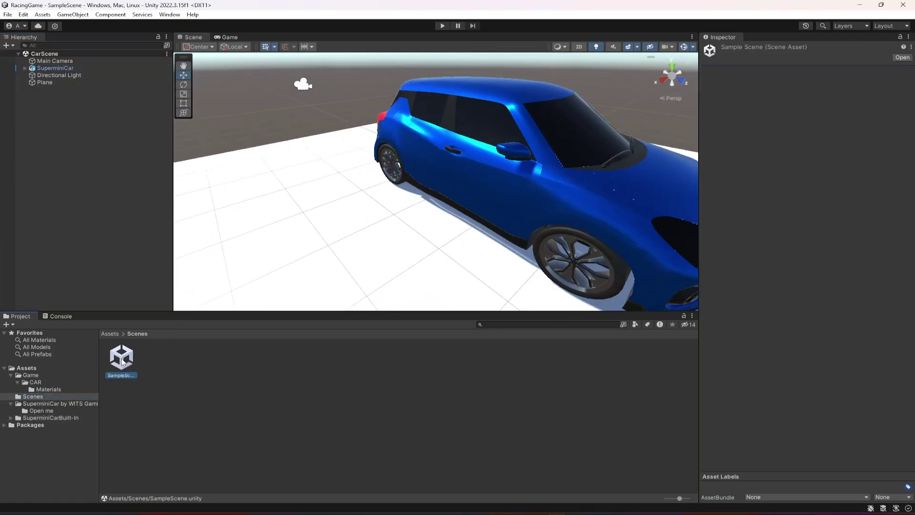
pyautogui.click(47, 418)
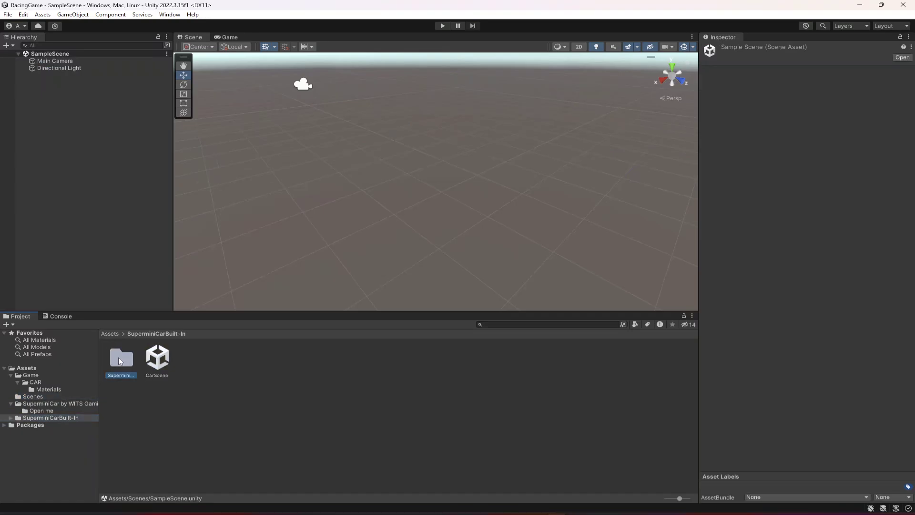
# - Check SuperminiCar.fbx's preview and materials, then drag it into SampleScene and frame it
pyautogui.doubleClick(122, 359)
pyautogui.doubleClick(122, 358)
pyautogui.click(185, 365)
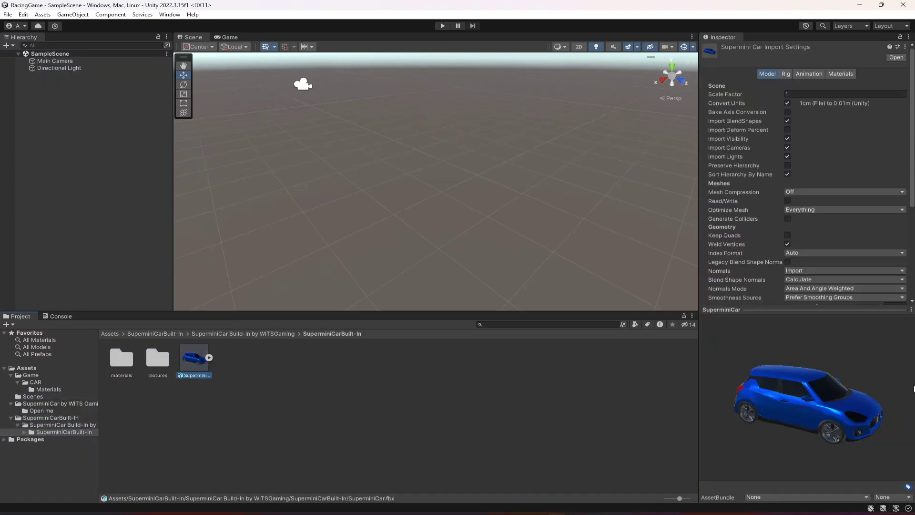
pyautogui.moveTo(782, 410); pyautogui.dragTo(753, 372)
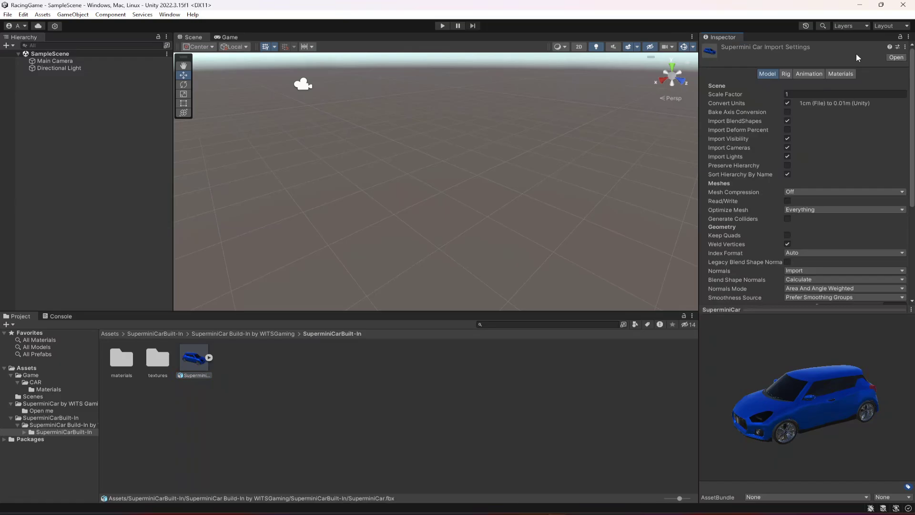
pyautogui.click(840, 73)
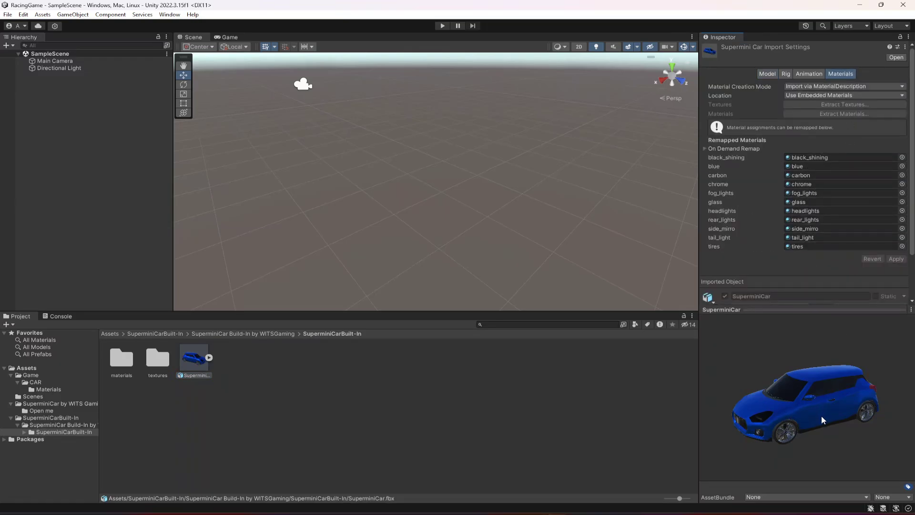
pyautogui.moveTo(821, 417); pyautogui.dragTo(627, 430)
pyautogui.moveTo(828, 427); pyautogui.dragTo(746, 403)
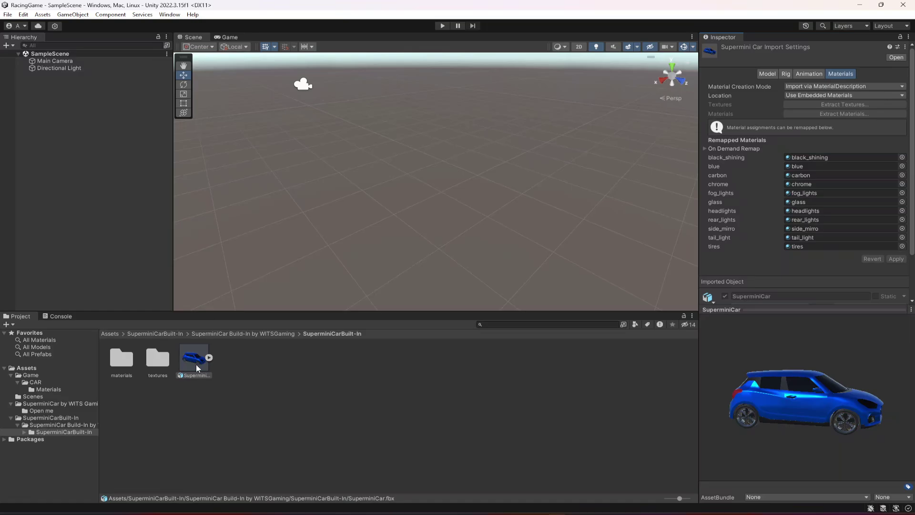
pyautogui.moveTo(195, 361); pyautogui.dragTo(409, 194)
pyautogui.press('f')
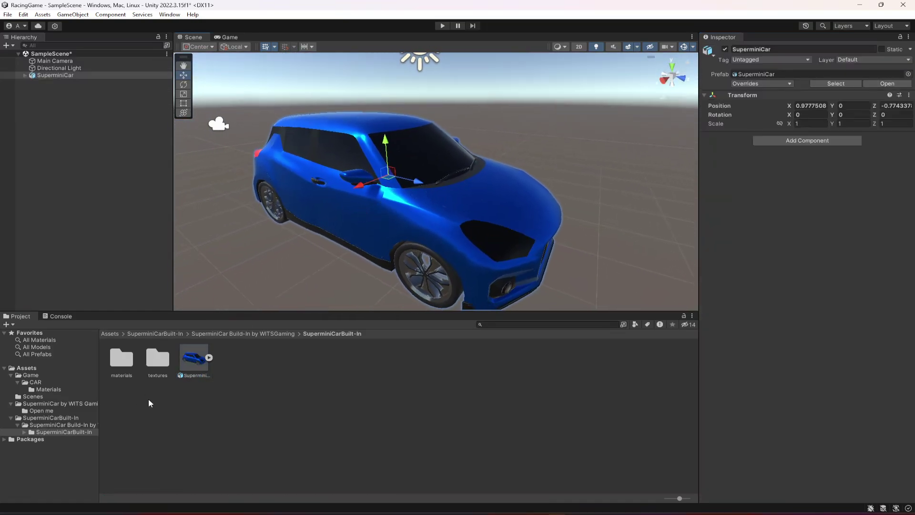
# - Move the SuperminiCarBuilt-In folder into the SuperminiCar by WITS Gaming folder
pyautogui.click(57, 424)
pyautogui.click(28, 418)
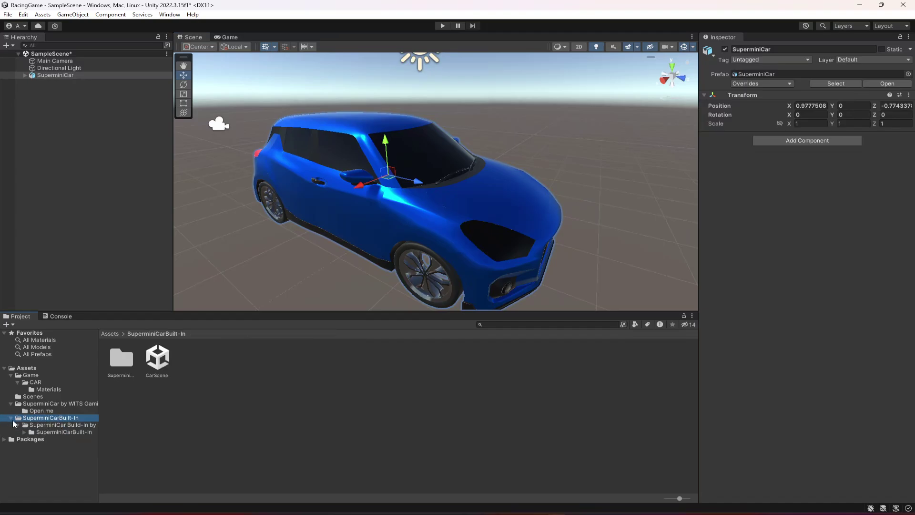
pyautogui.click(11, 418)
pyautogui.click(11, 404)
pyautogui.click(42, 405)
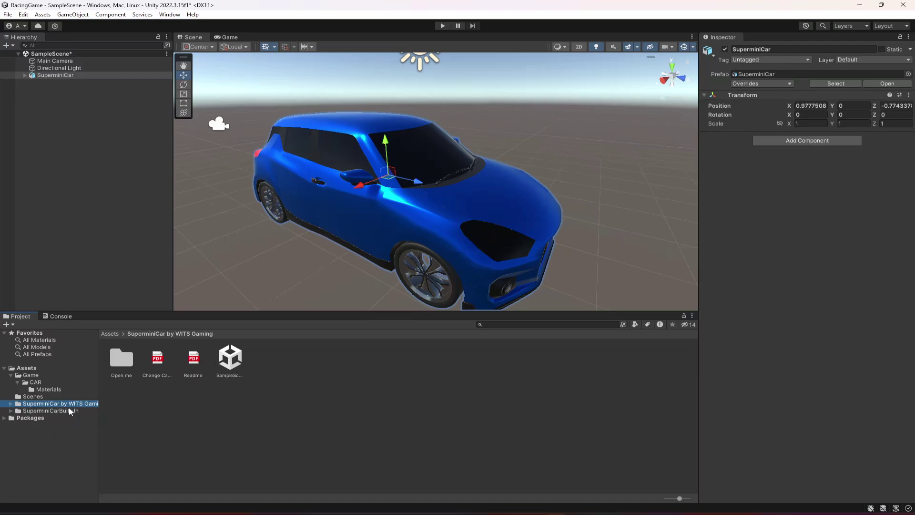
pyautogui.moveTo(53, 410); pyautogui.dragTo(62, 406)
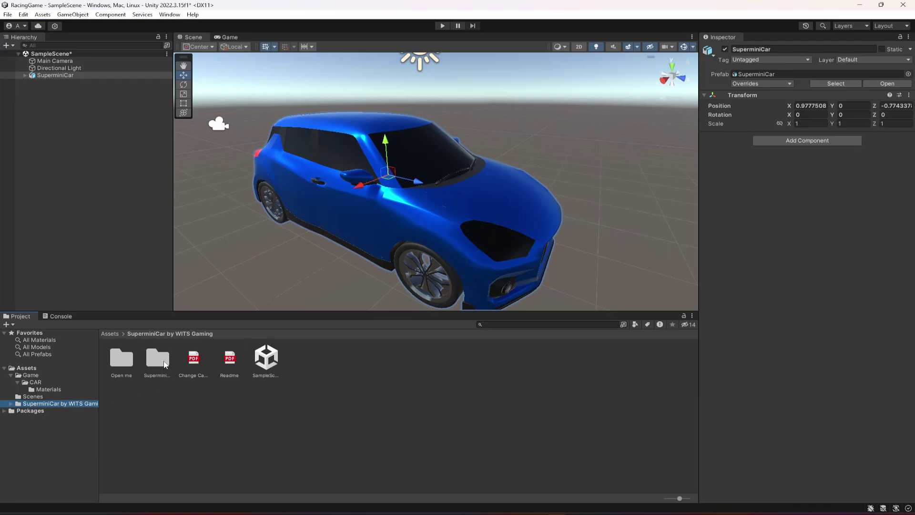
# - Delete the SuperminiCar object from SampleScene and save the scene
pyautogui.click(197, 442)
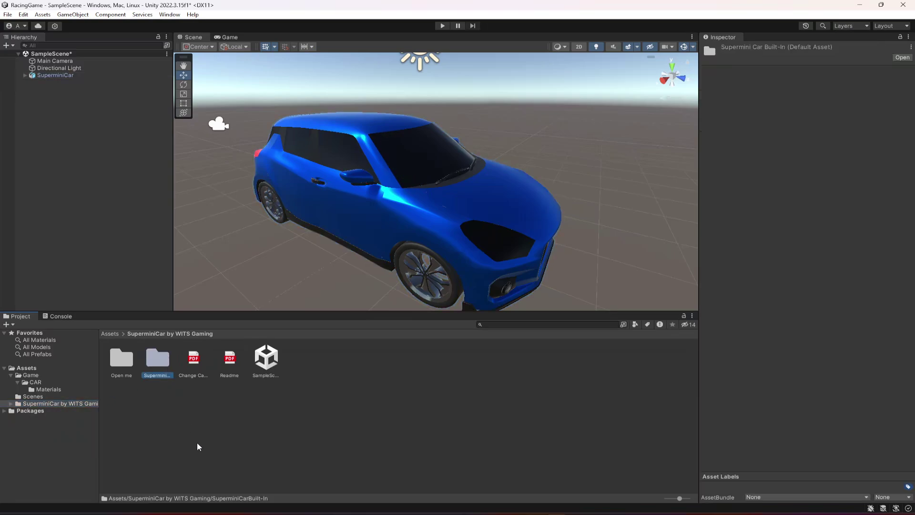
pyautogui.click(70, 75)
pyautogui.press('Delete')
pyautogui.hotkey('ctrl', 's')
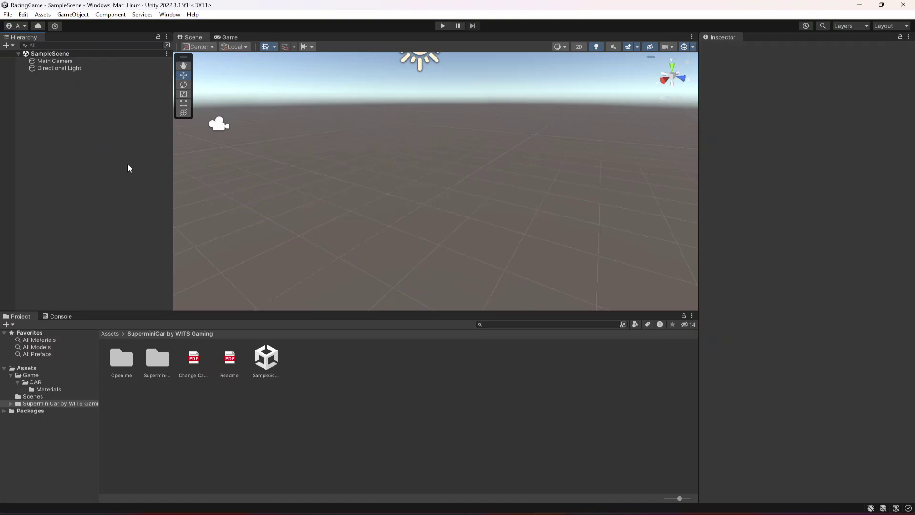